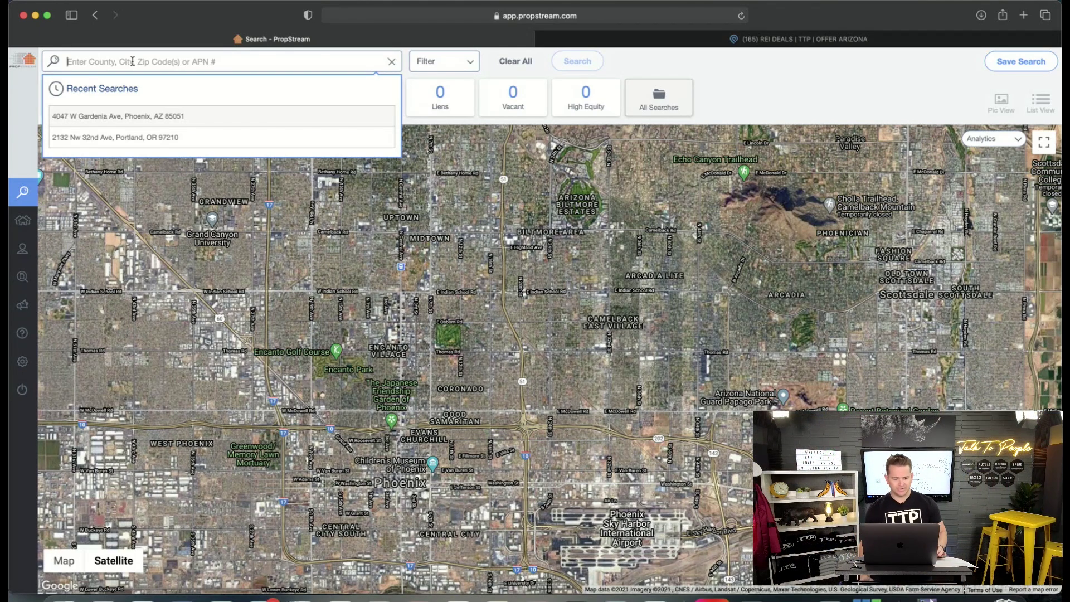
click(141, 116)
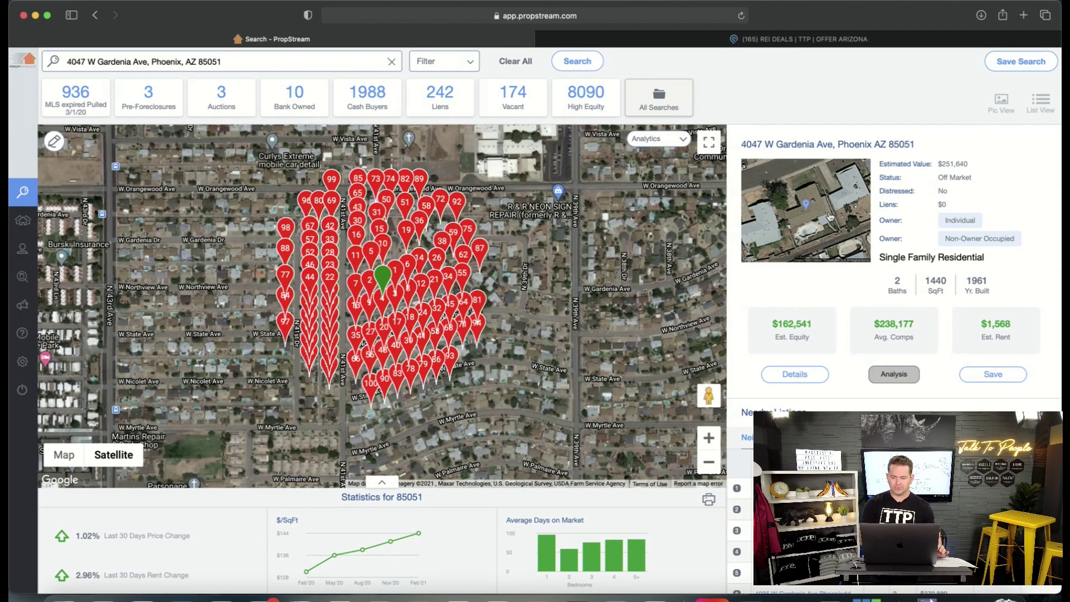
- Open the Gardenia Ave property details and check its aerial view zoomed out two levels
click(830, 218)
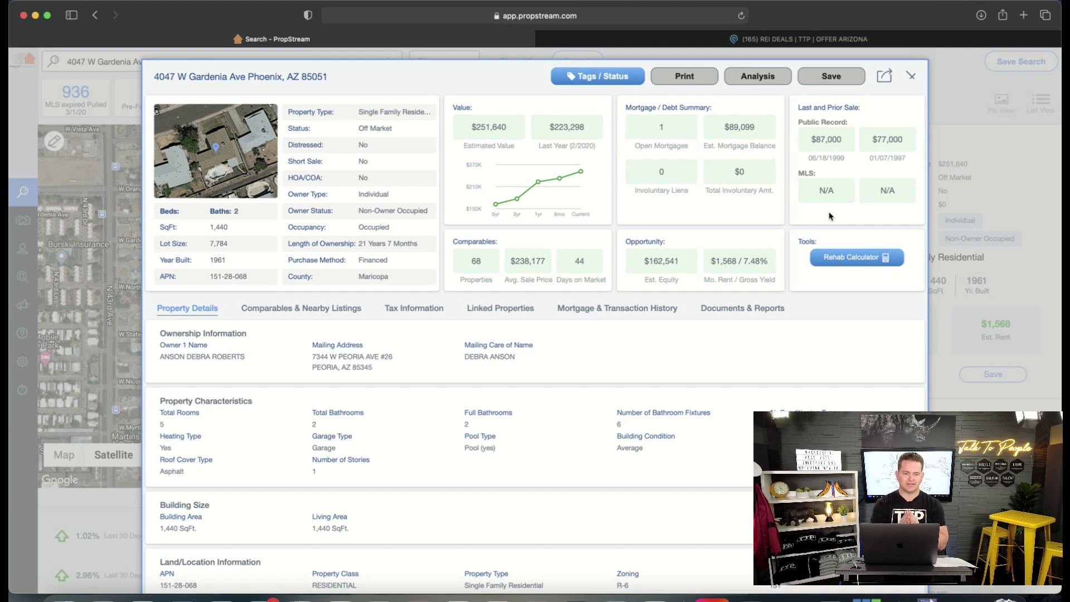
click(235, 165)
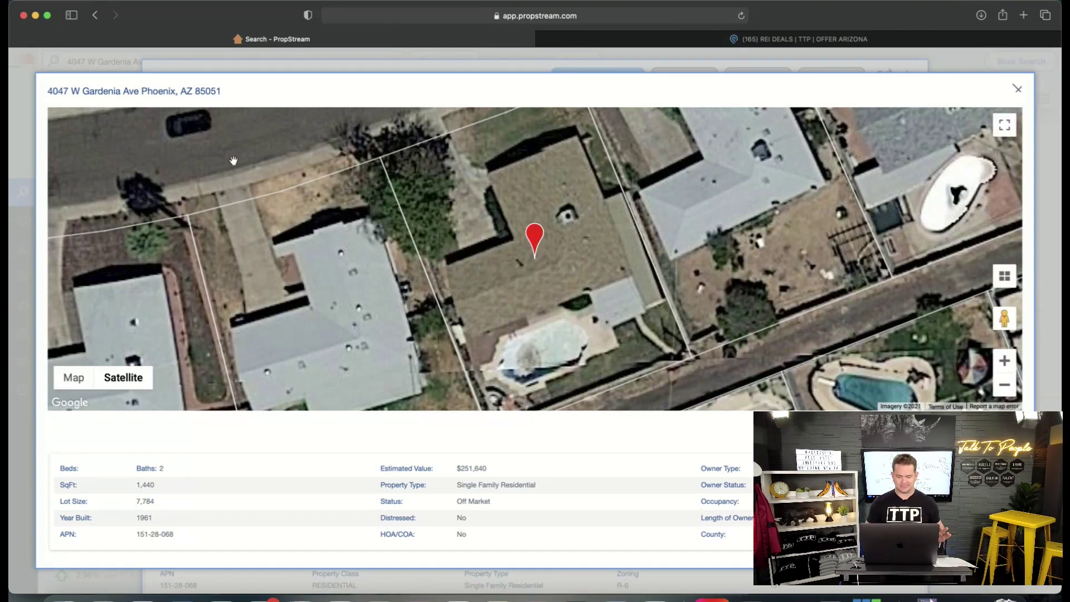
click(1006, 392)
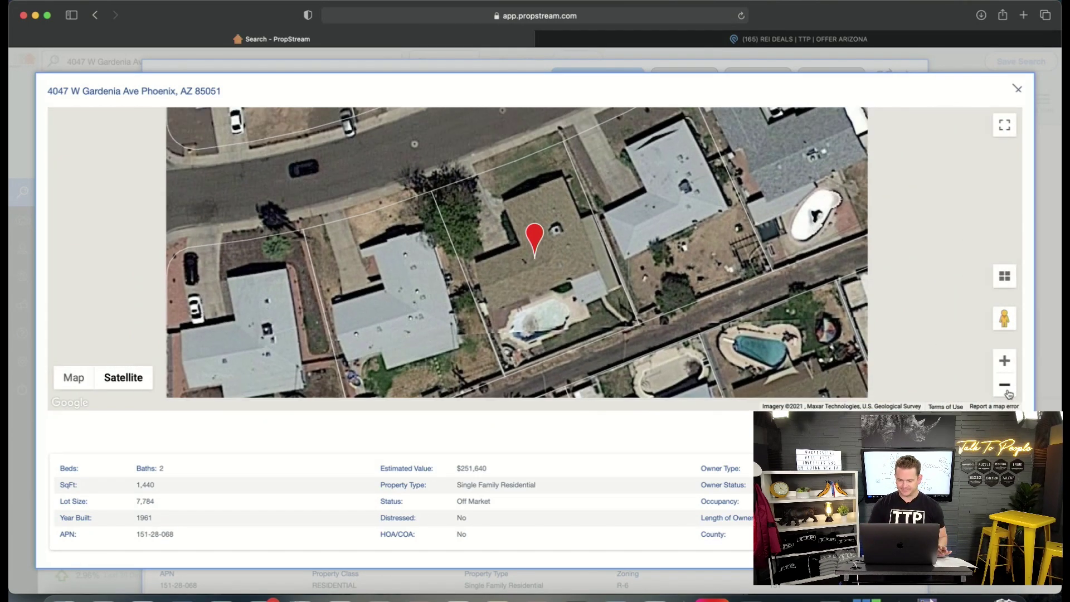
click(1007, 392)
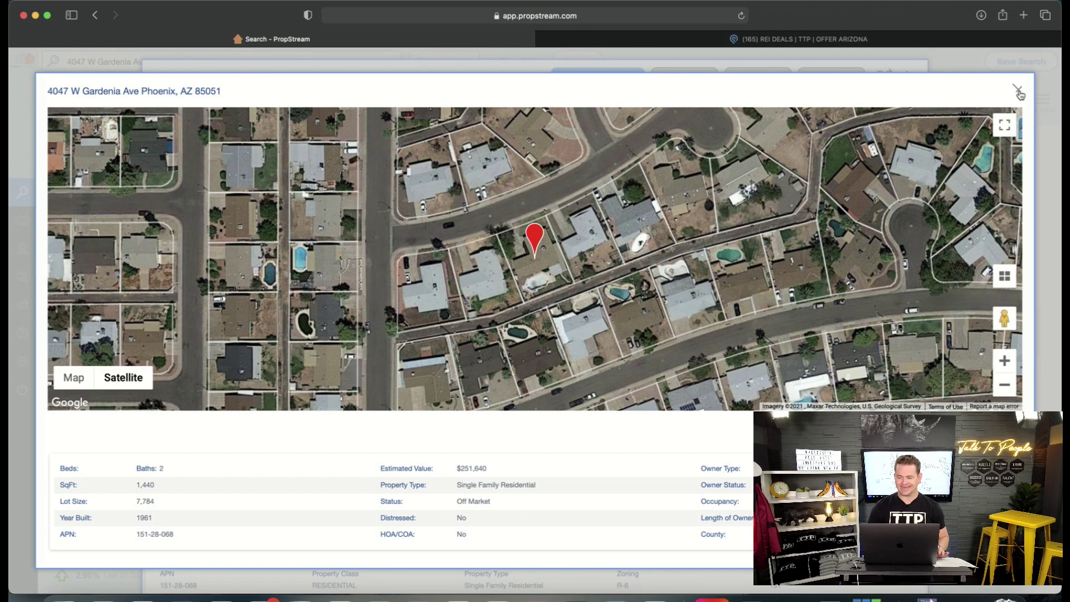
click(1018, 91)
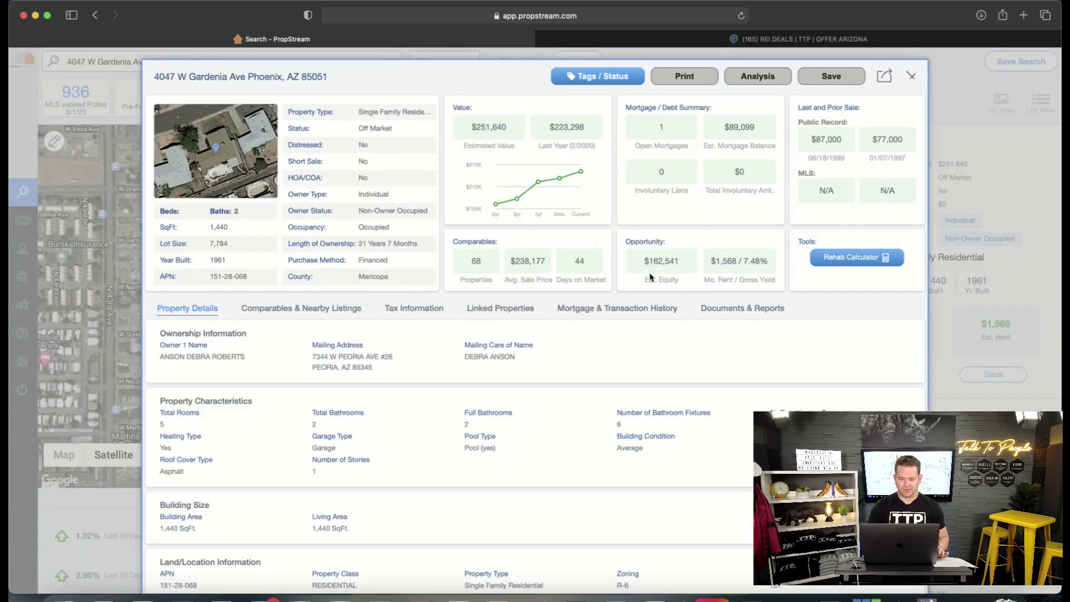
- Reopen the enlarged aerial view and zoom out six levels to see the wider area
click(241, 164)
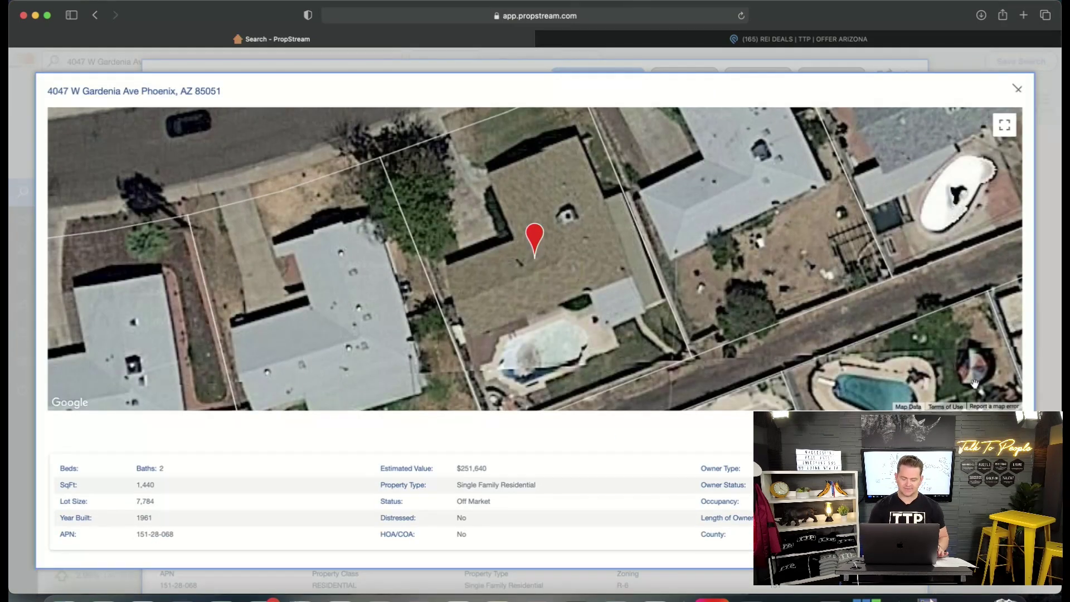
click(1005, 383)
click(1005, 384)
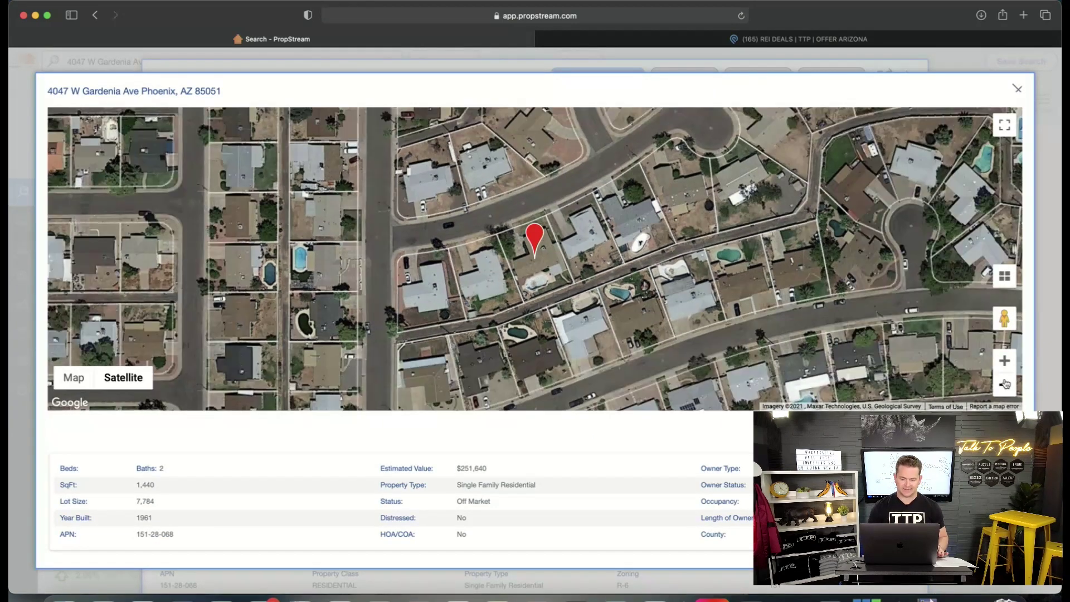
click(1005, 383)
click(1005, 383)
click(1005, 383)
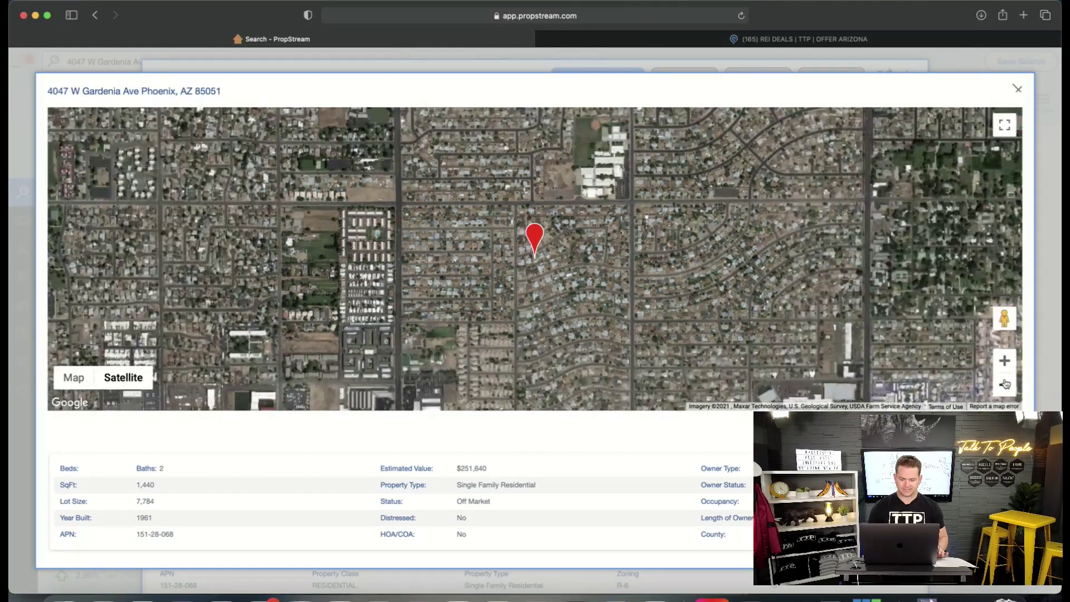
click(1005, 383)
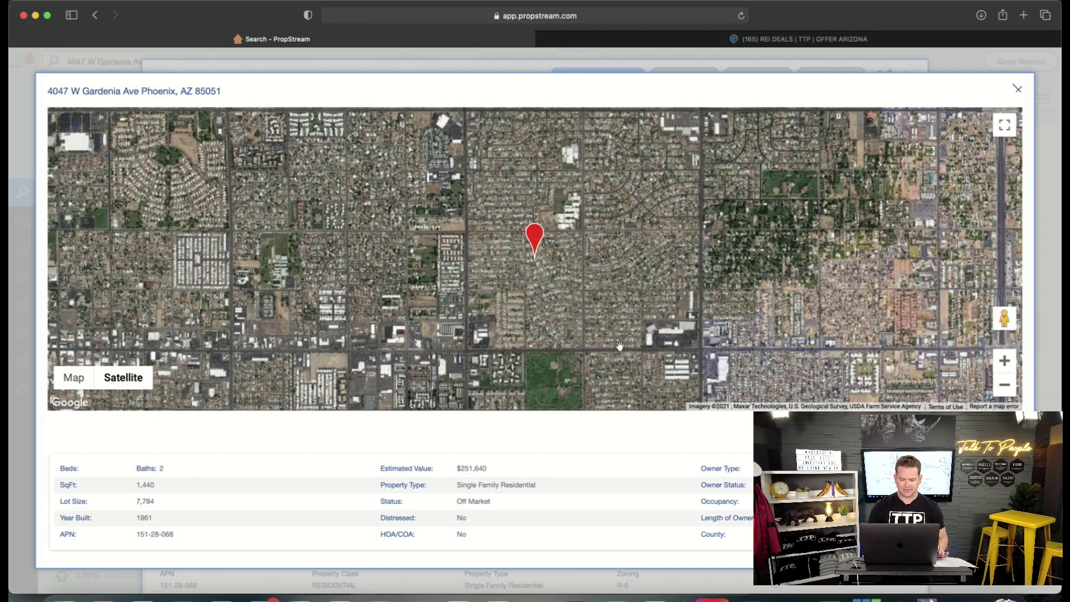
- Zoom back in around the property pin and pan south over the neighbourhood
click(1004, 361)
click(1005, 361)
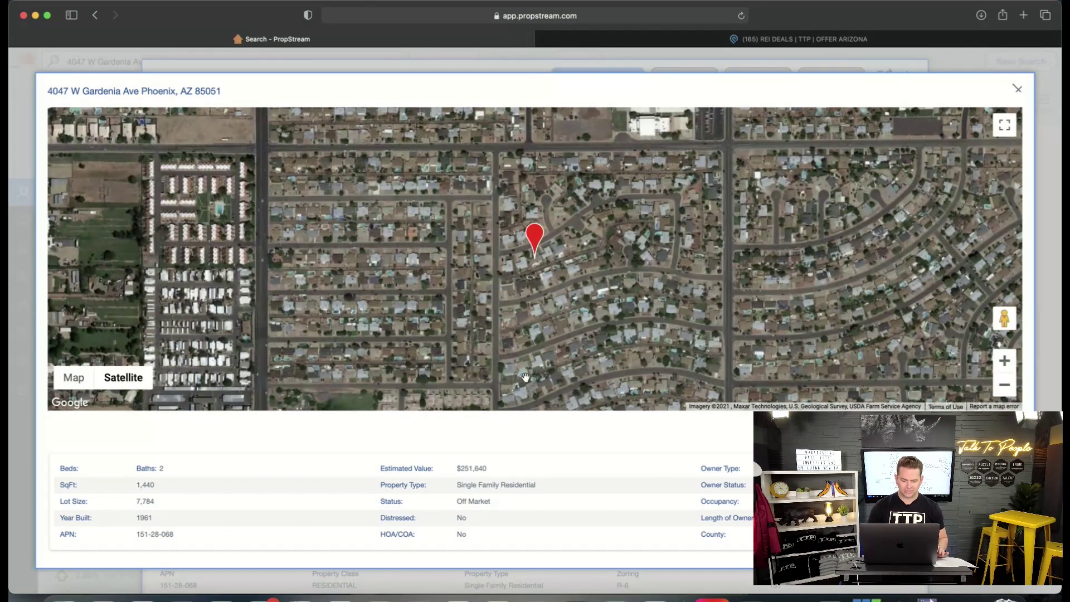
drag(525, 377, 544, 189)
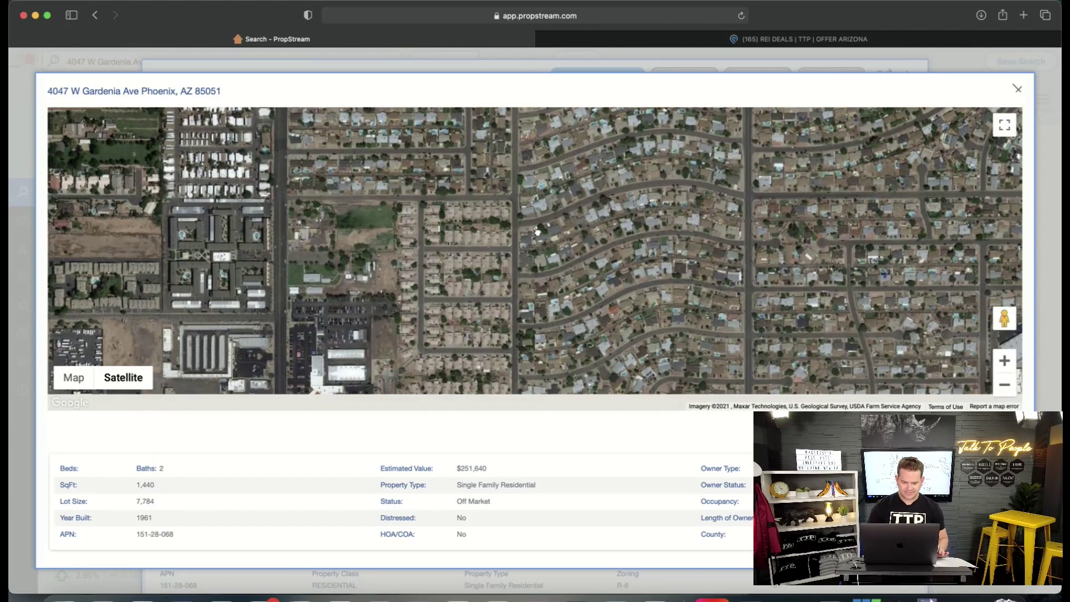
click(1004, 361)
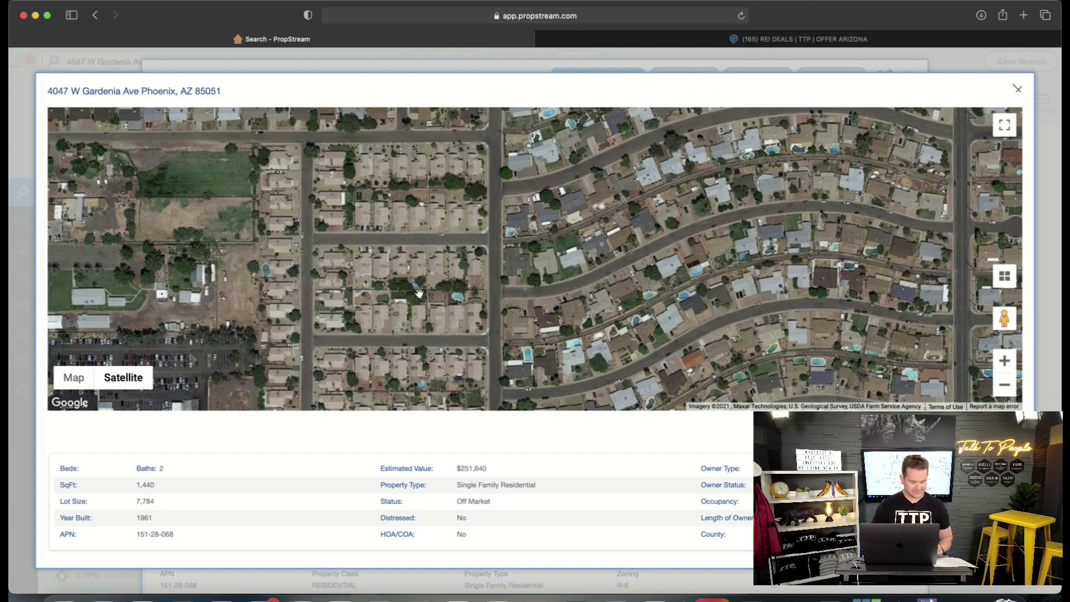
key(Escape)
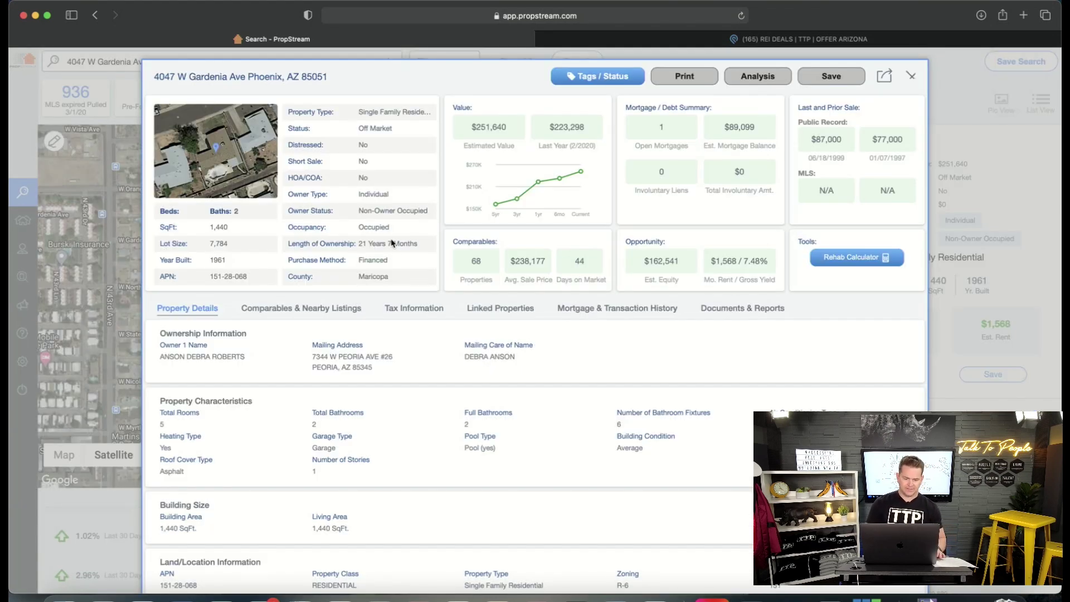
- Highlight the Occupied occupancy value and the 1961 Year Built value
drag(355, 230, 397, 243)
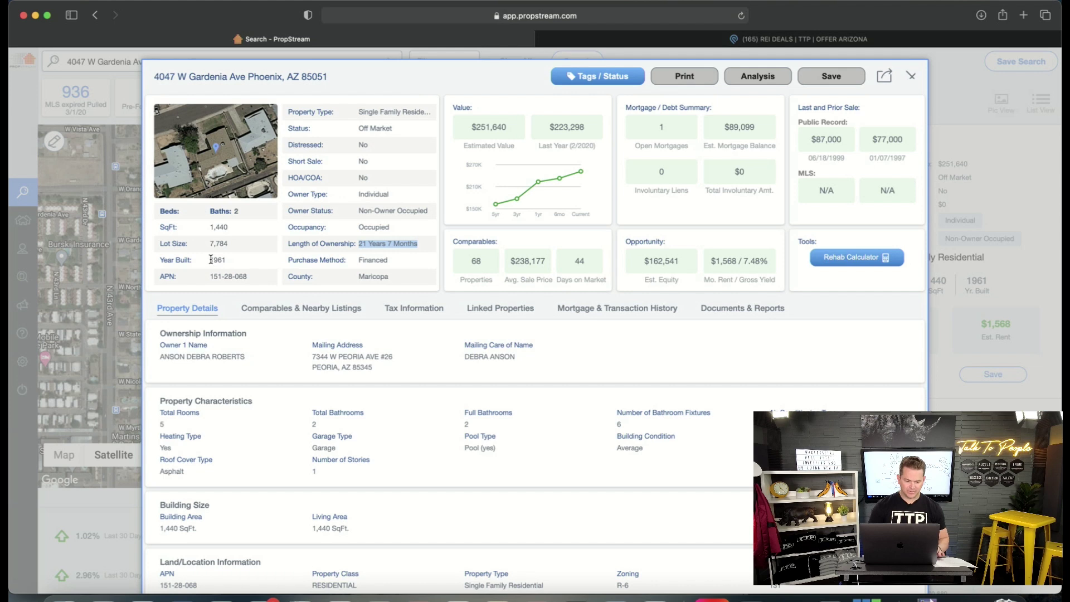
drag(211, 260, 231, 260)
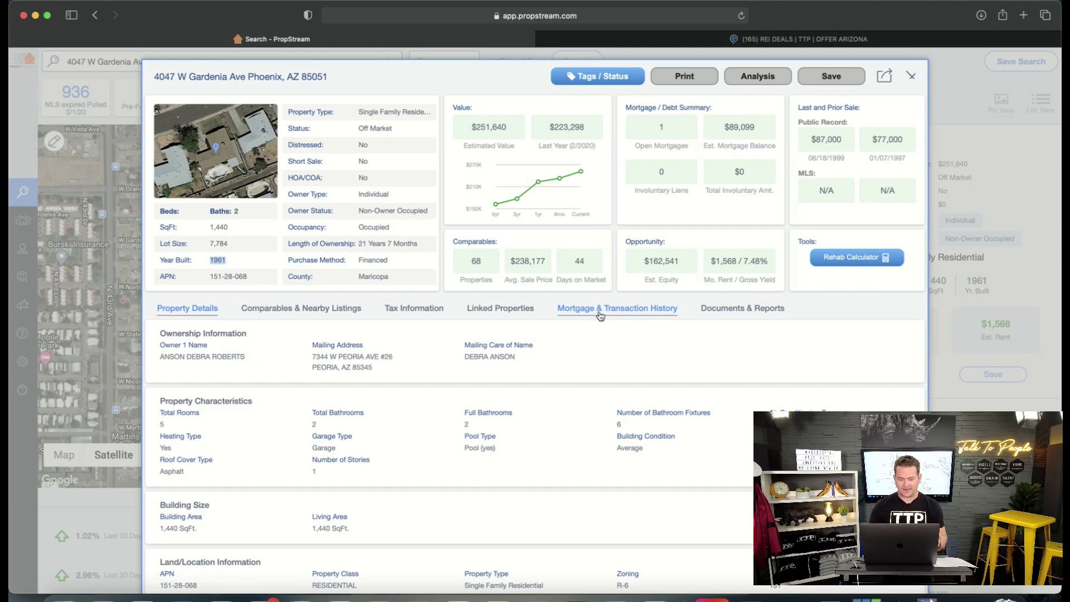
- Show comparables from both public record and MLS, with the date range starting 11/16/2020
click(306, 314)
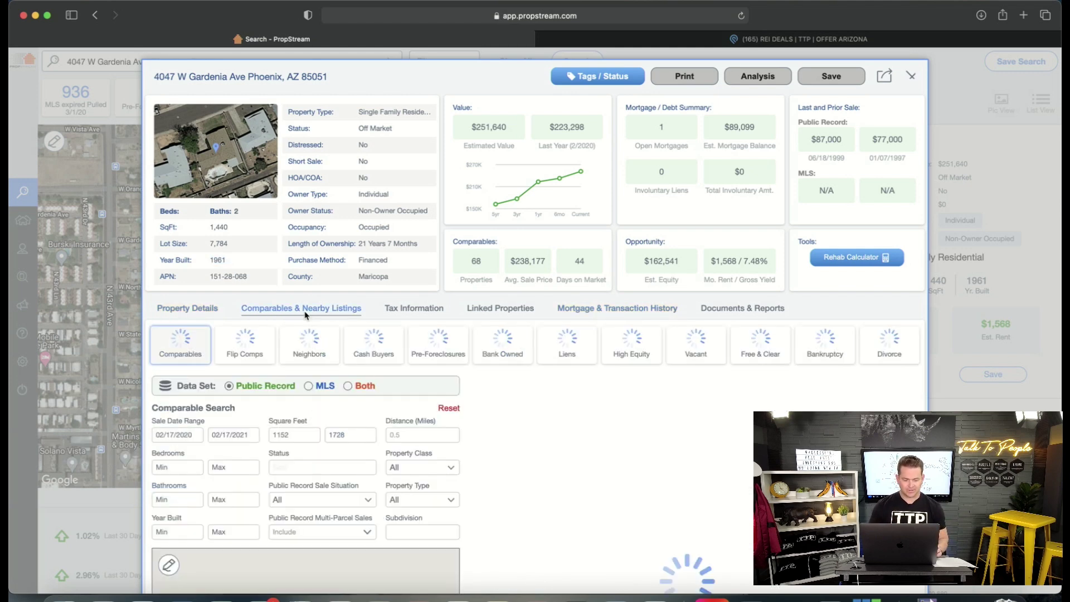
click(348, 386)
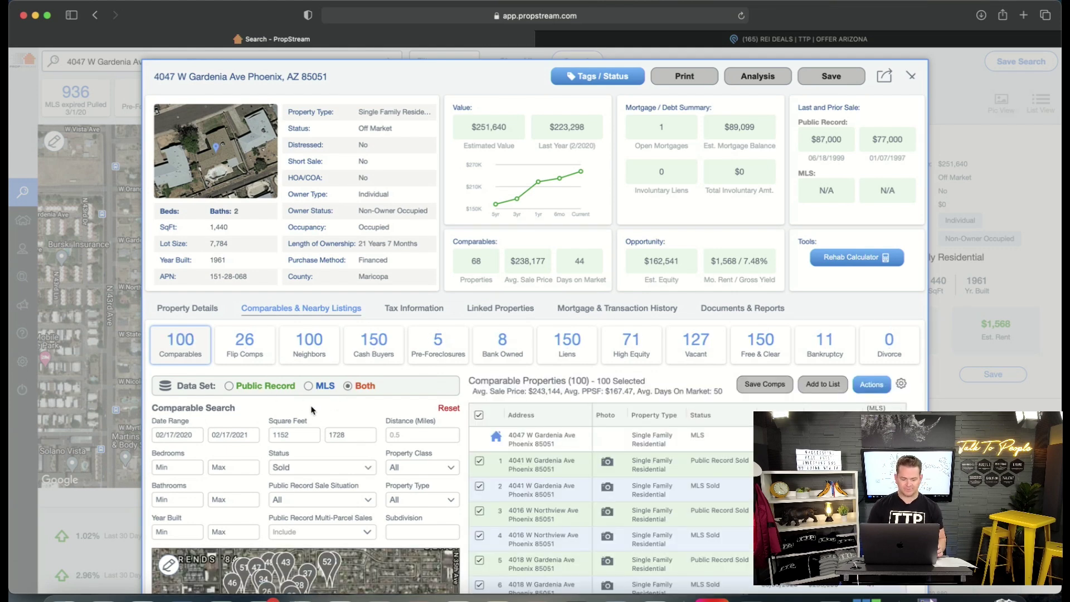
click(195, 435)
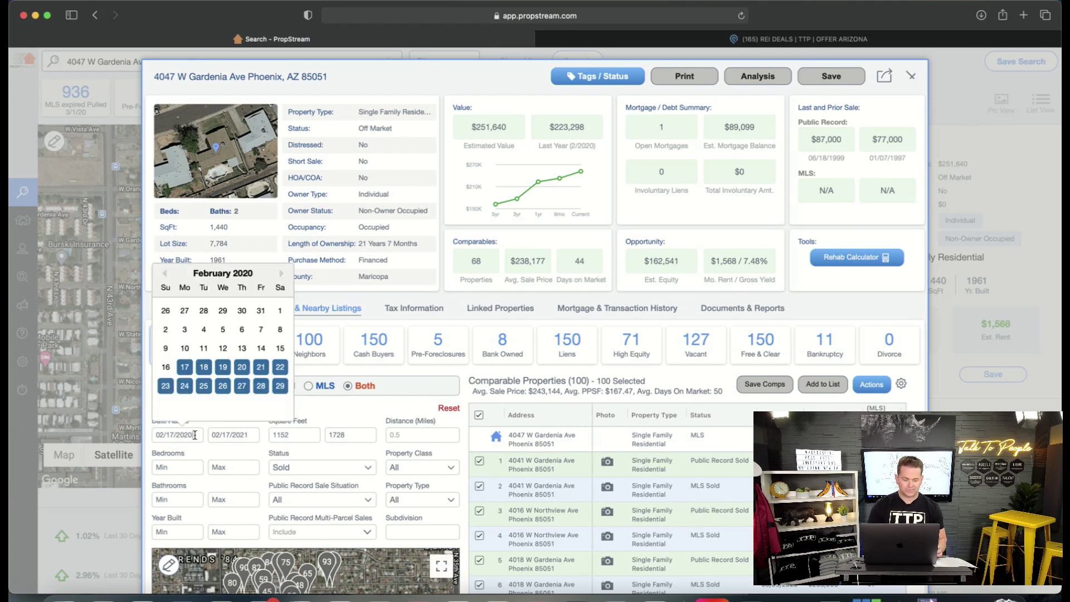
click(282, 274)
click(282, 274)
click(282, 274)
click(282, 274)
click(282, 274)
click(282, 274)
click(282, 274)
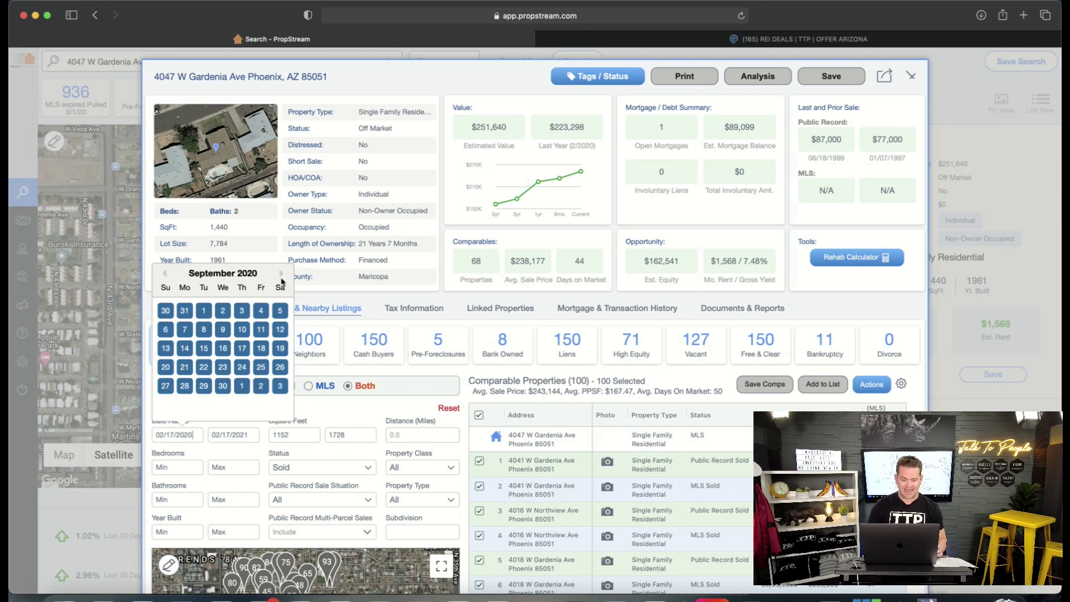
click(281, 275)
click(281, 276)
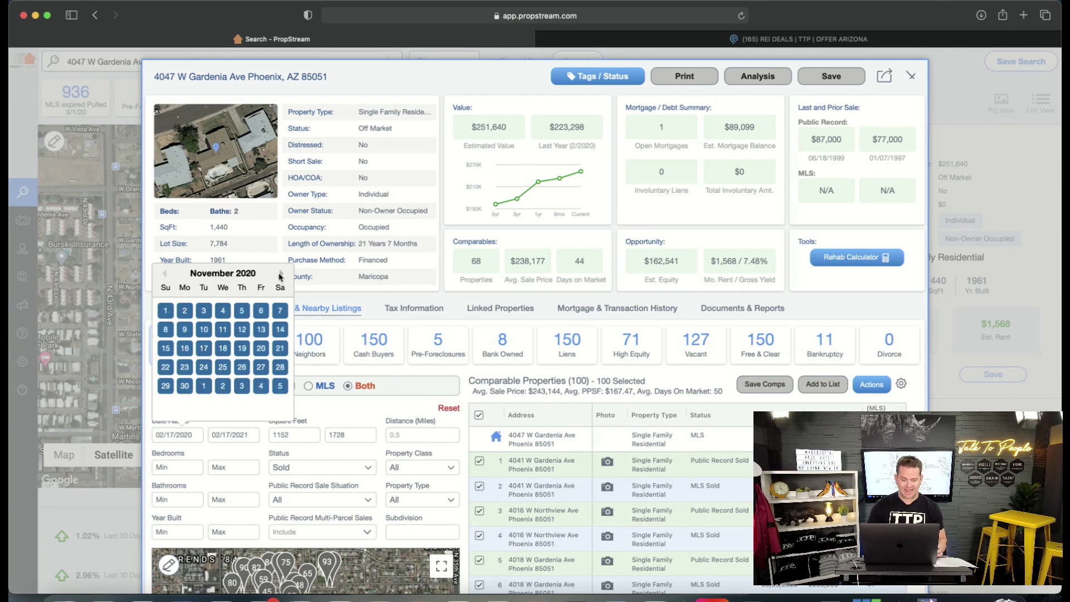
click(184, 347)
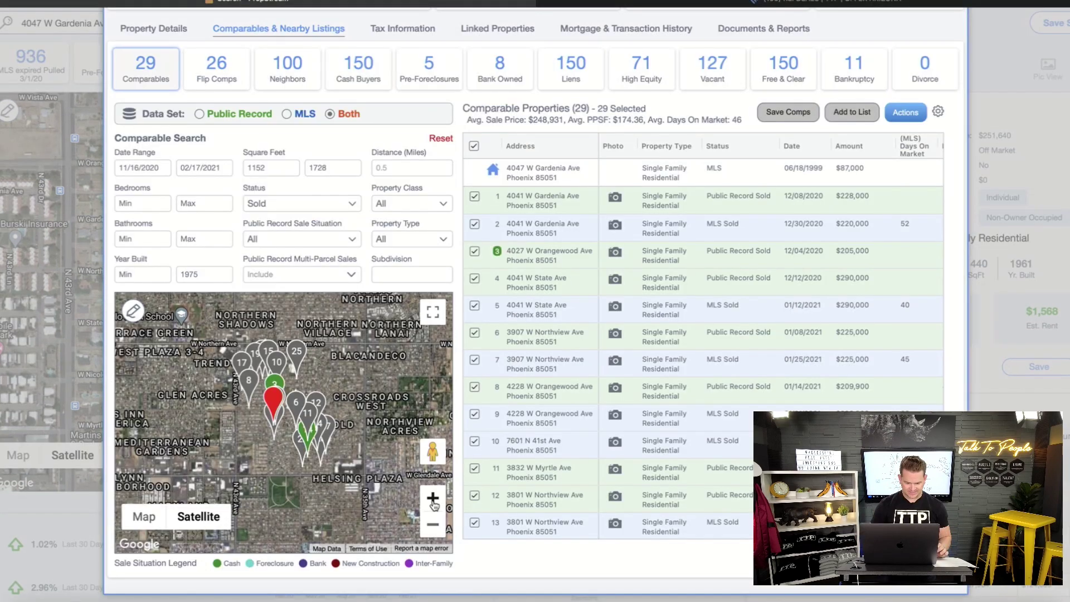
- Zoom the comps map in around the subject and look up the first comp on Google
click(433, 499)
click(433, 498)
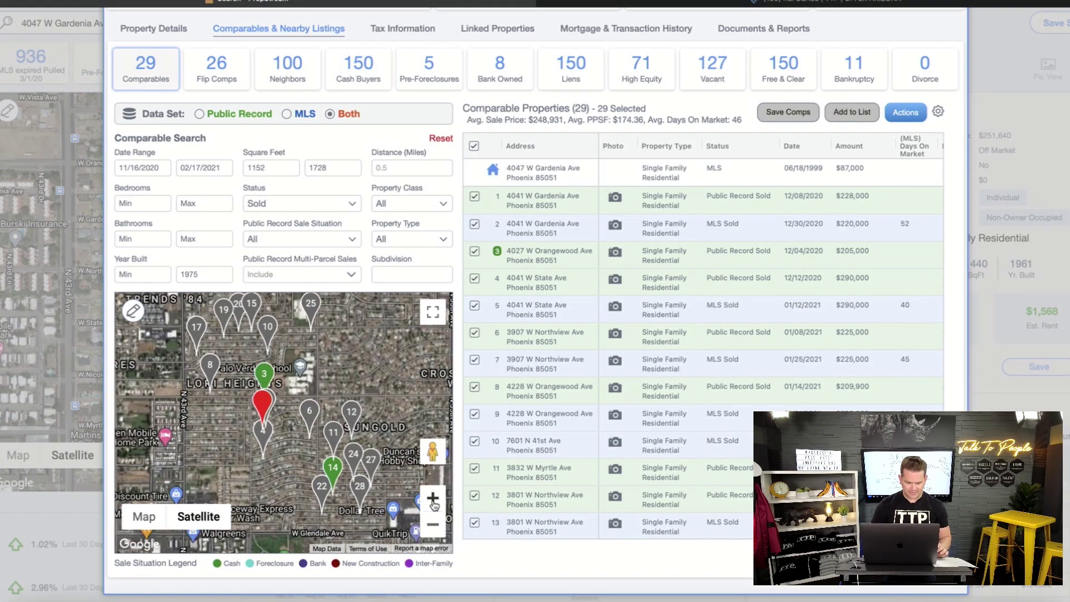
click(433, 499)
click(433, 499)
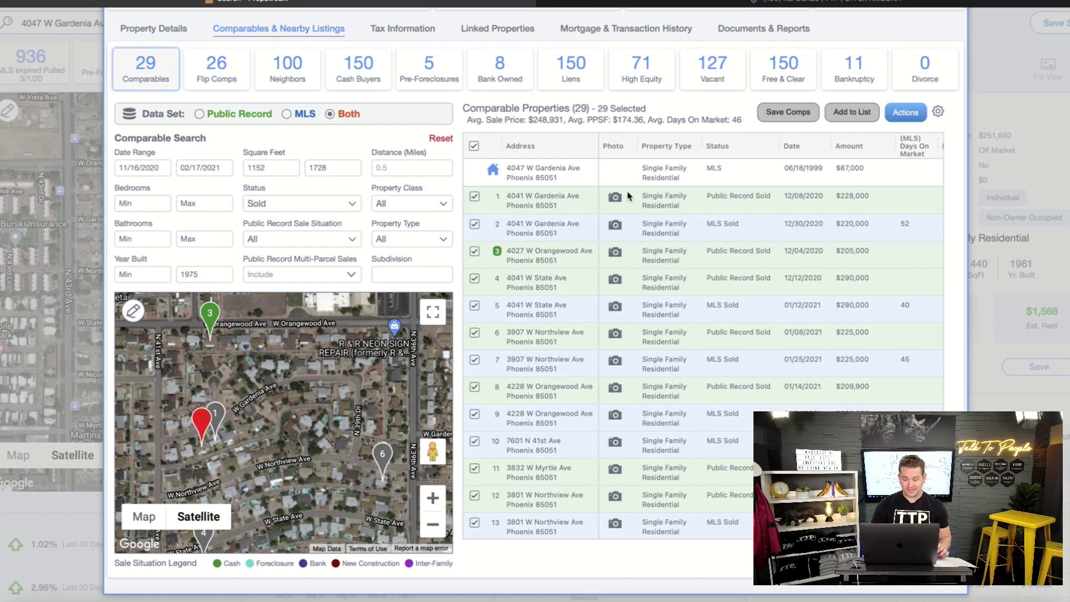
click(578, 209)
click(635, 233)
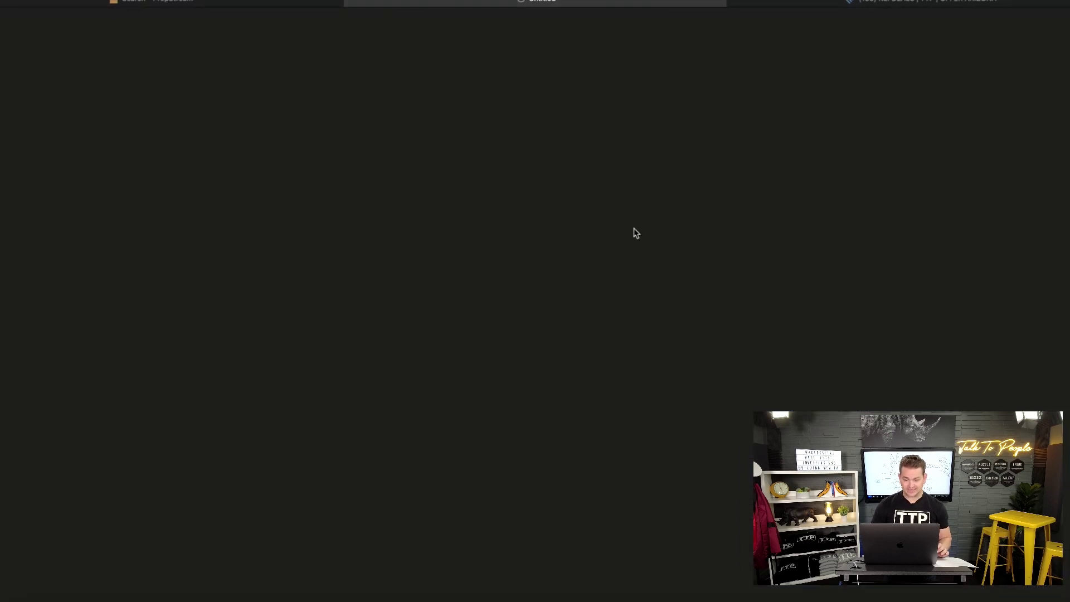
click(557, 310)
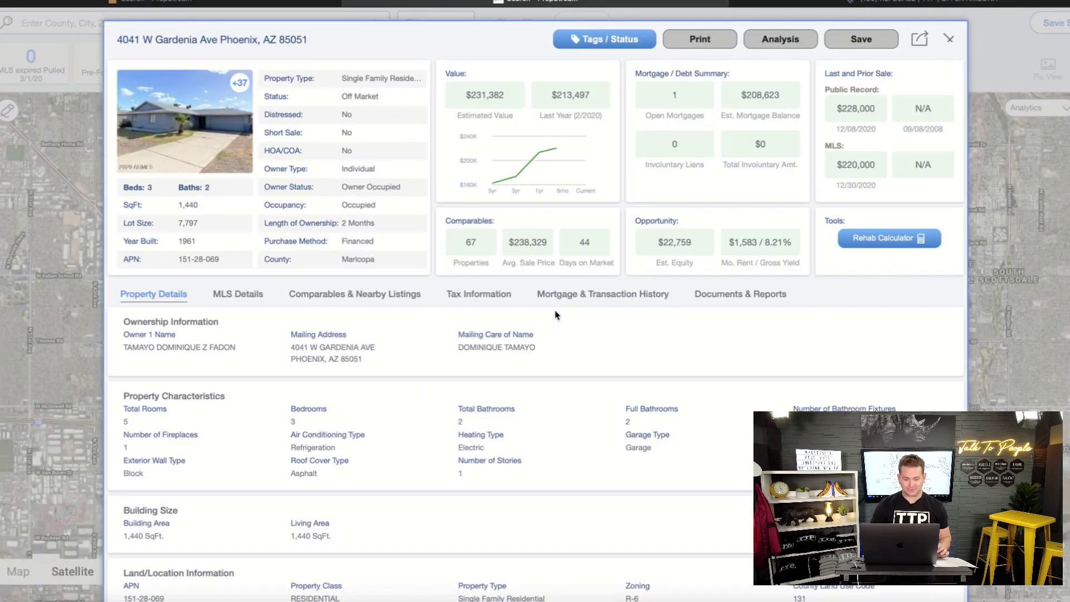
click(213, 127)
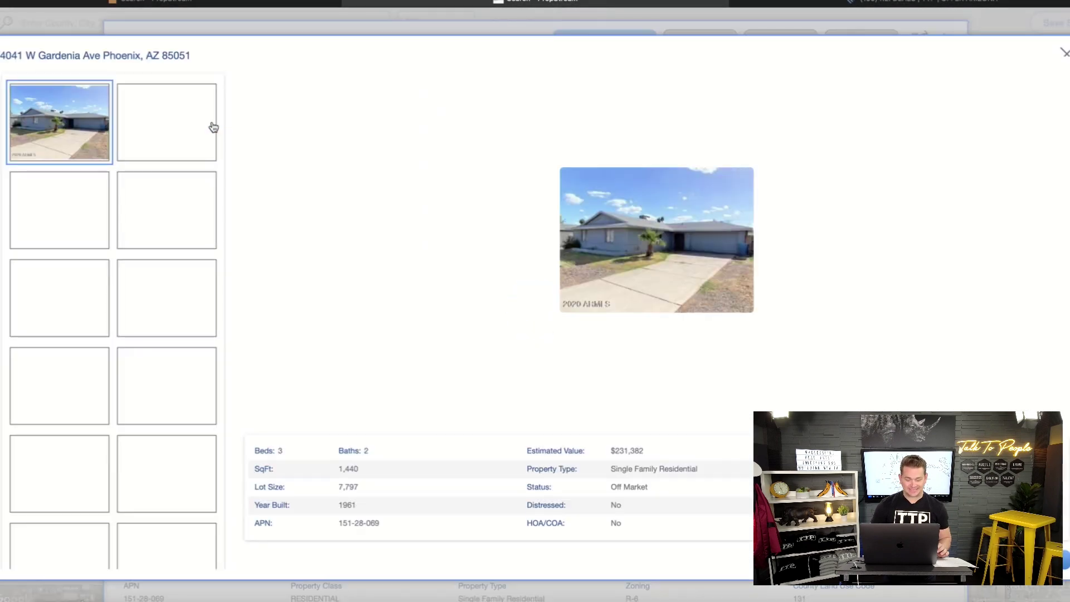
click(171, 131)
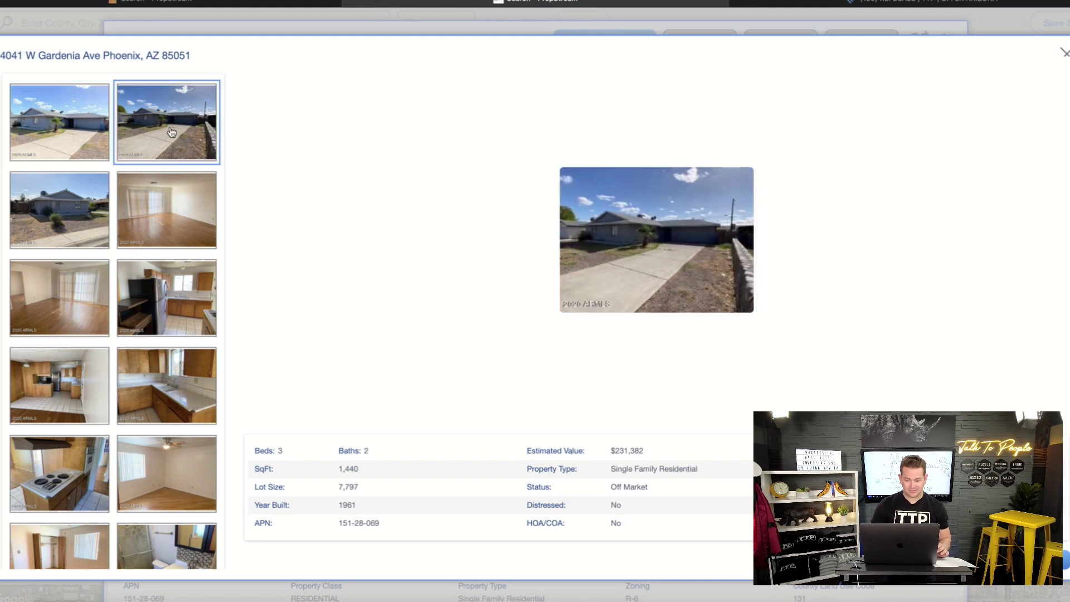
click(61, 219)
click(159, 222)
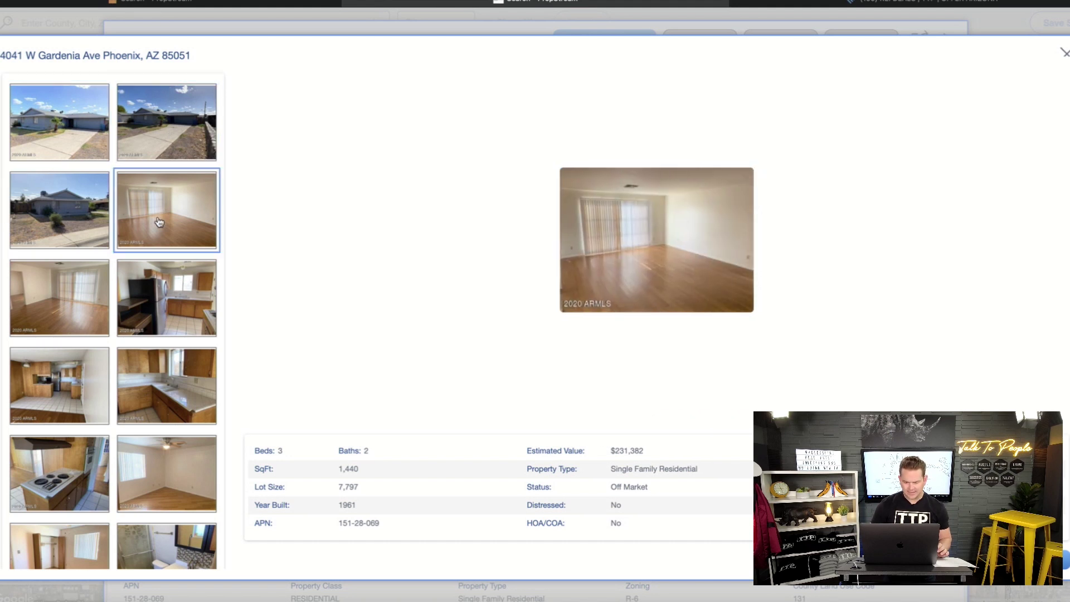
click(154, 303)
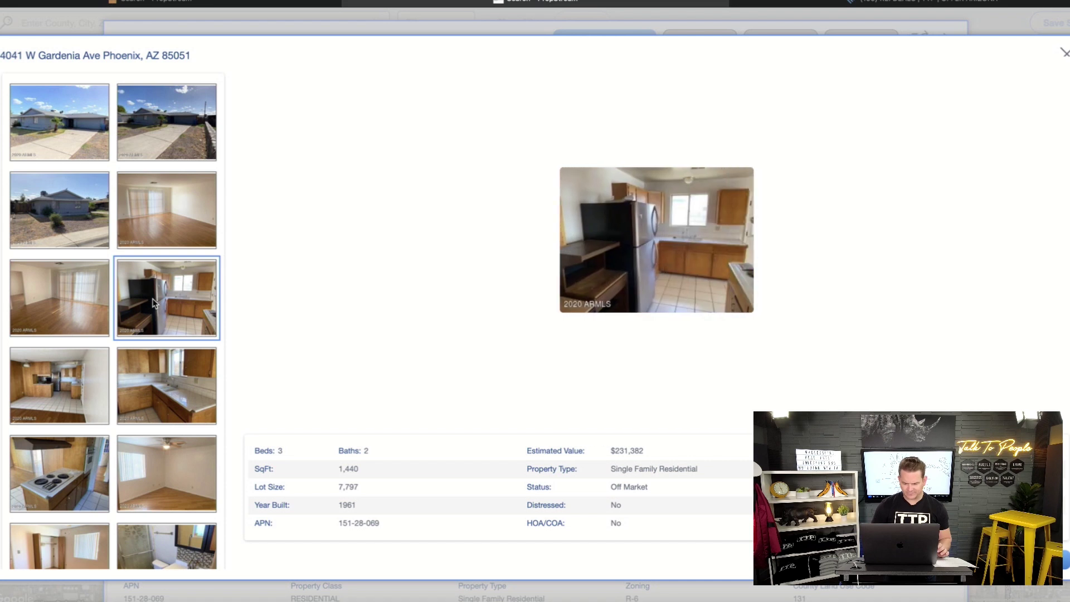
click(170, 402)
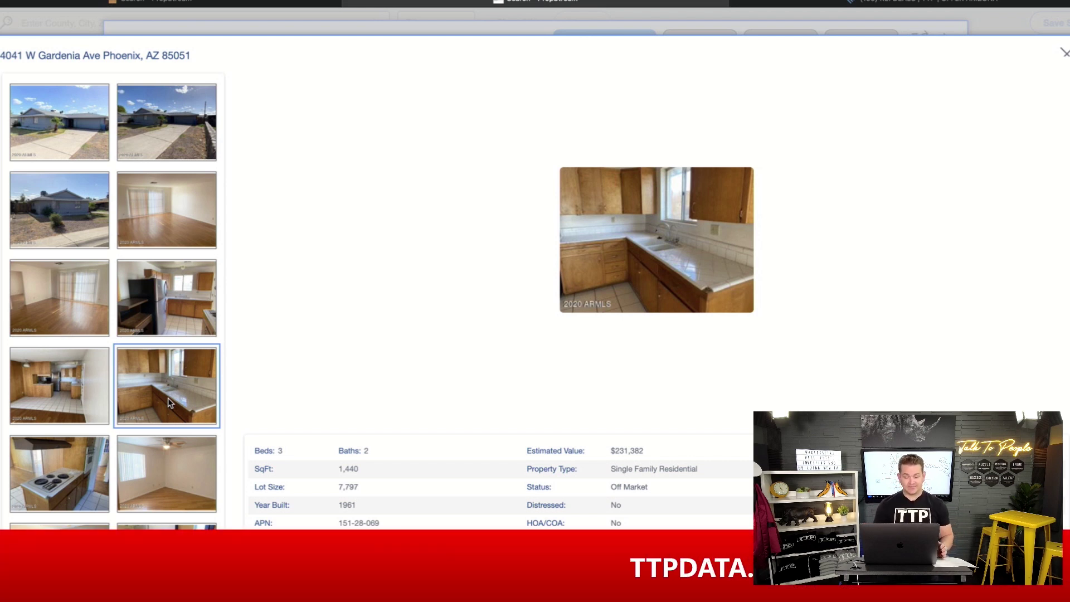
click(65, 474)
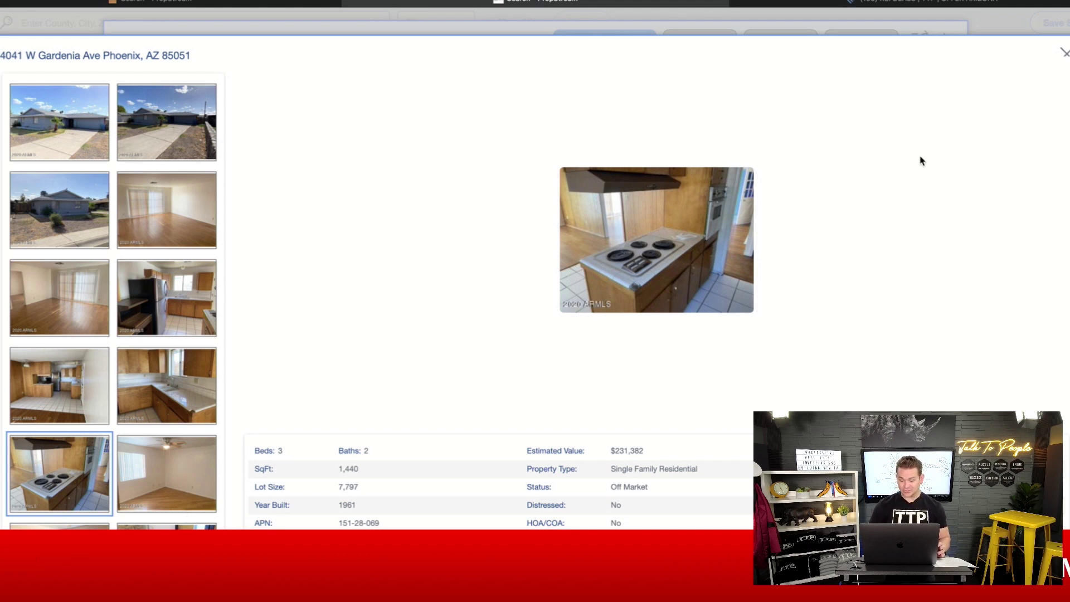
click(1065, 56)
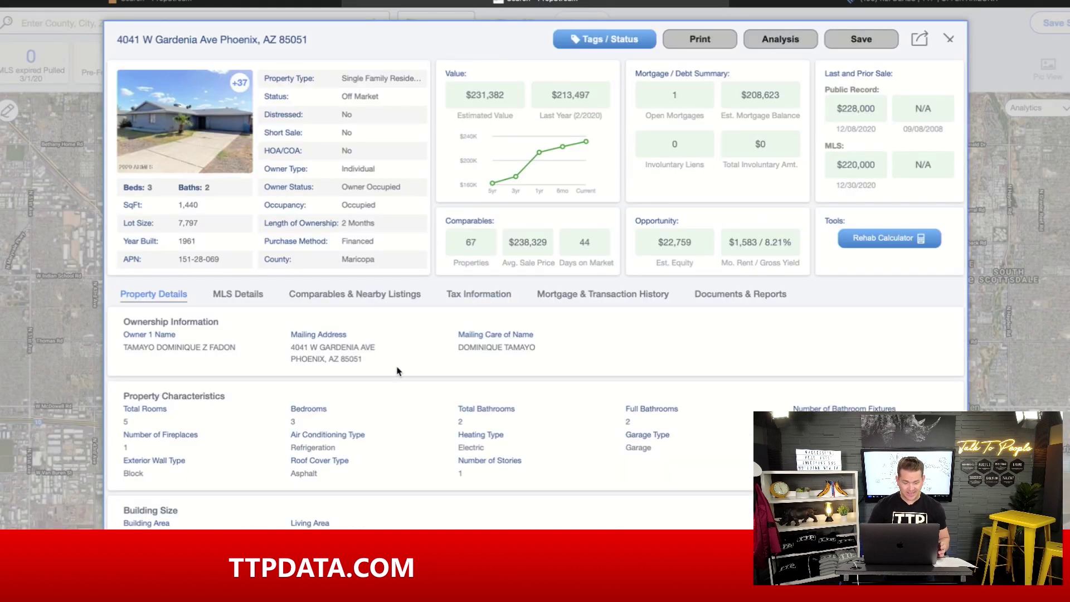
- Check the MLS listing's 52 days on market, then close the comp's record
click(223, 294)
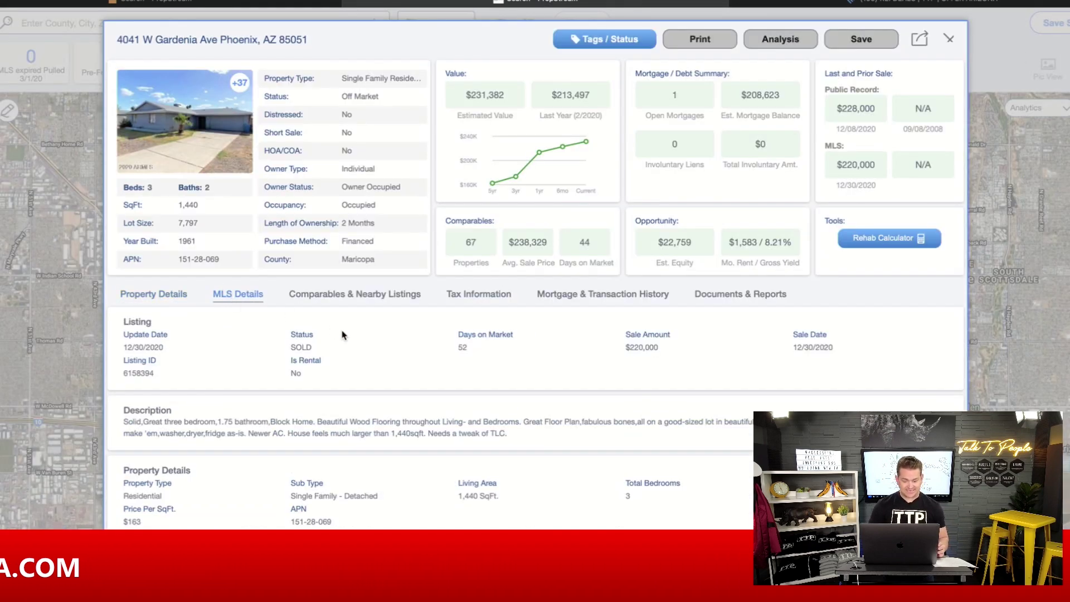
drag(456, 347, 490, 349)
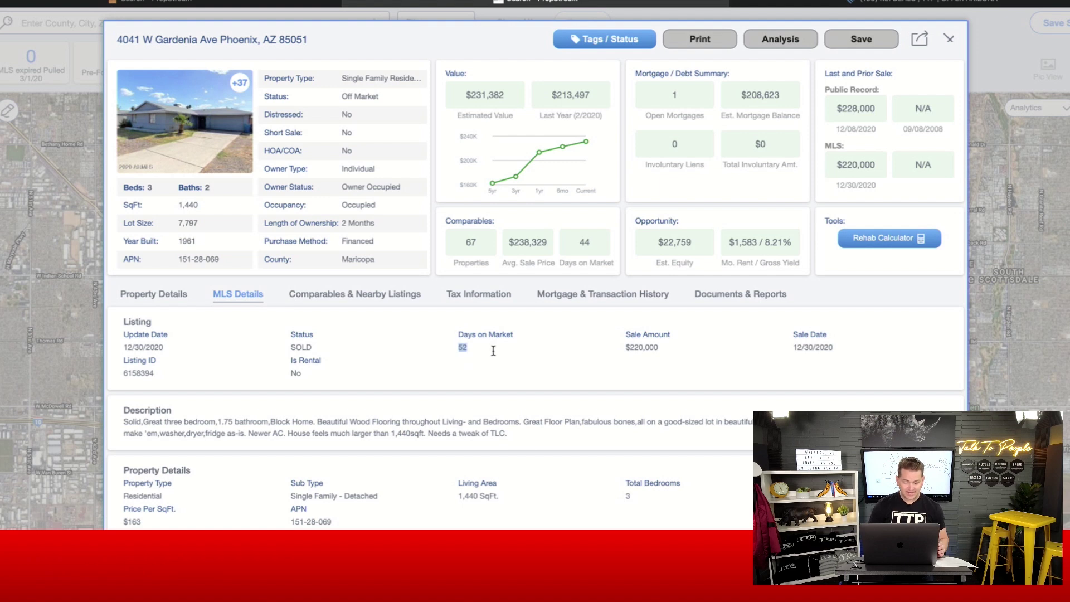
click(477, 357)
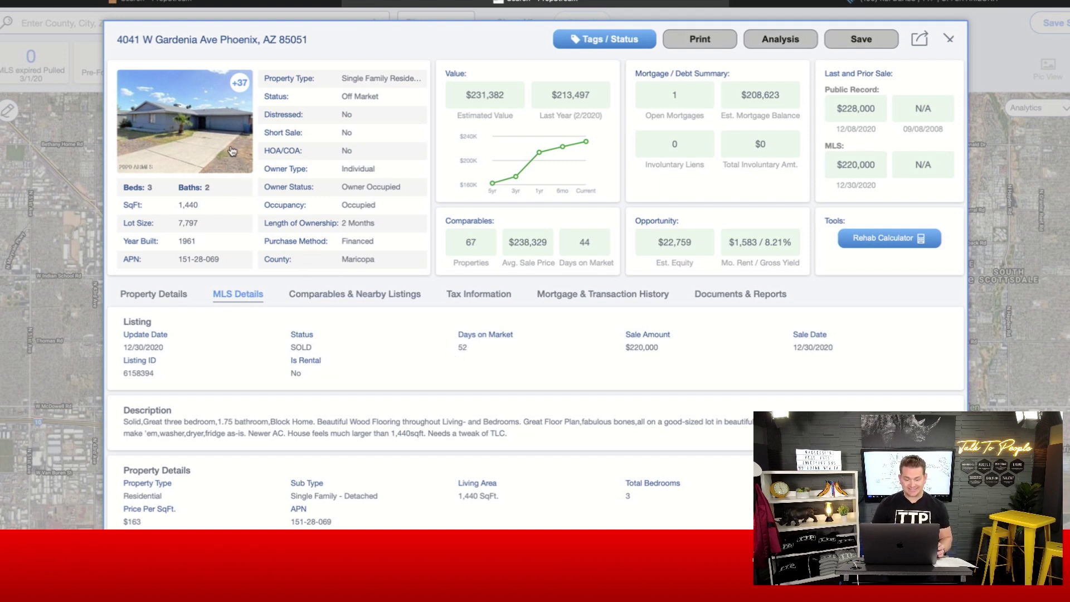
click(949, 41)
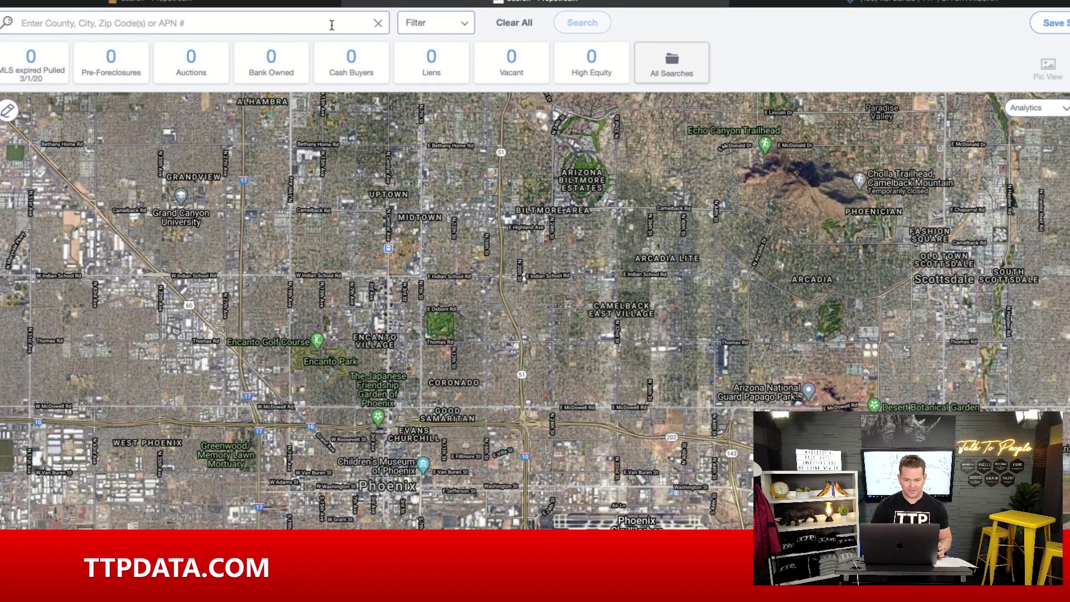
- Scroll across the 4047 W Gardenia comparables table, then return to the property's aerial view
click(256, 4)
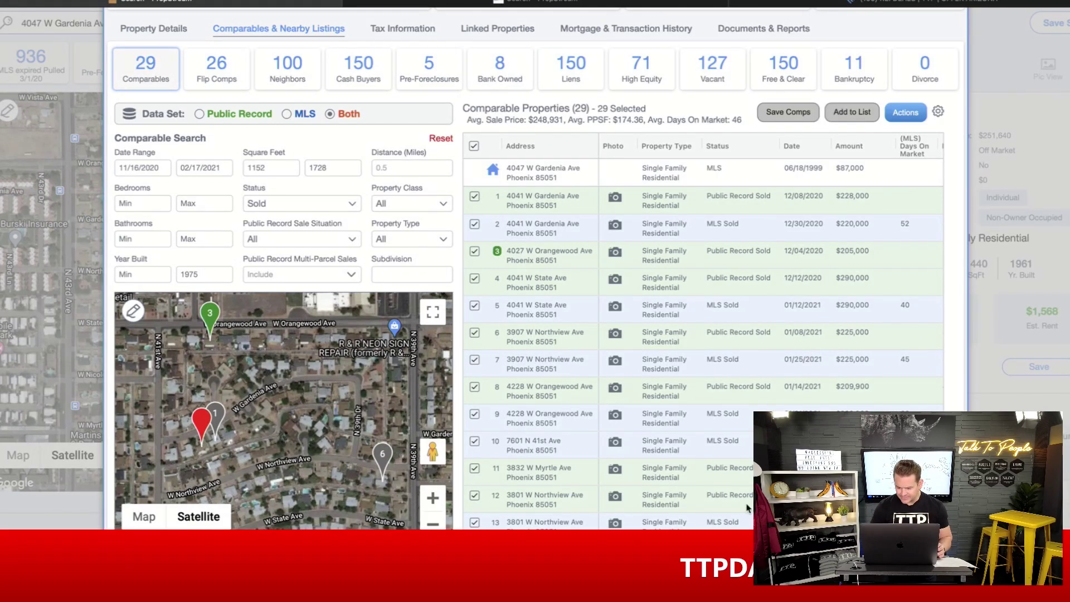
scroll(739, 251, right, 2)
scroll(702, 334, right, 3)
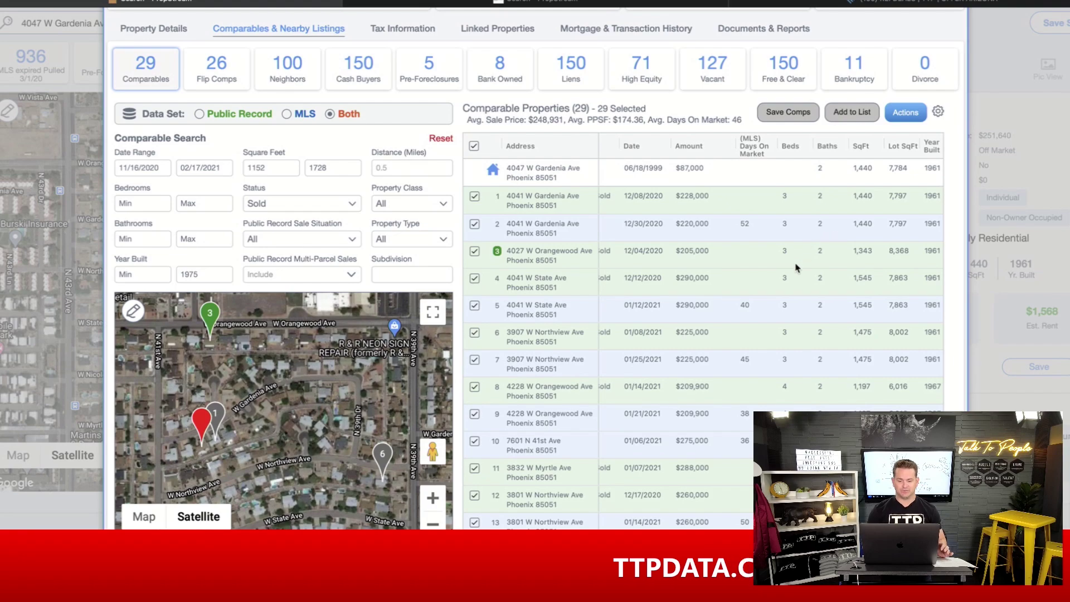
scroll(741, 488, left, 5)
key(Escape)
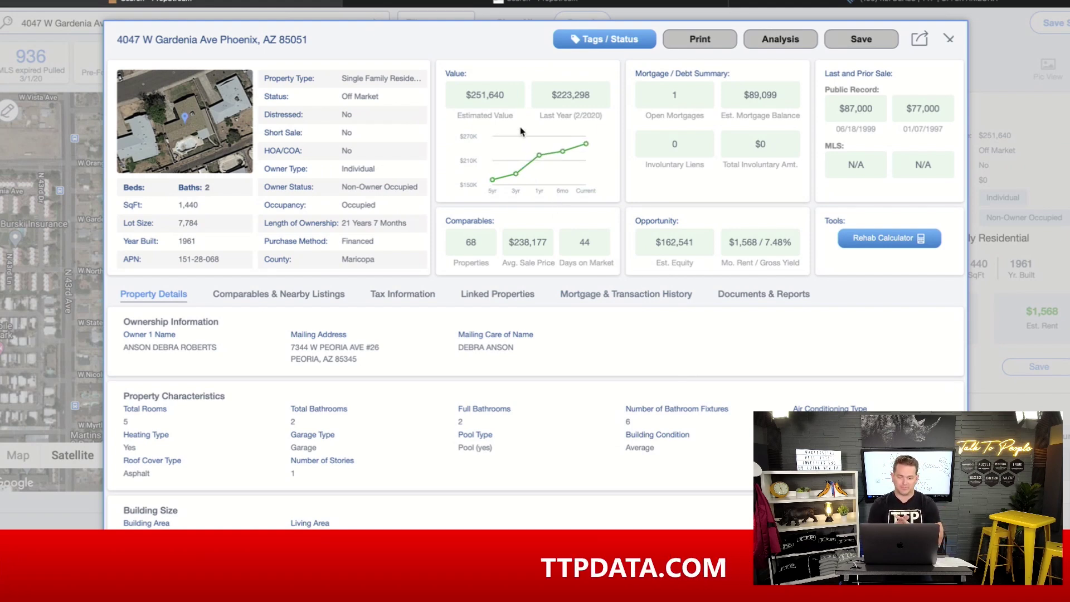
click(189, 131)
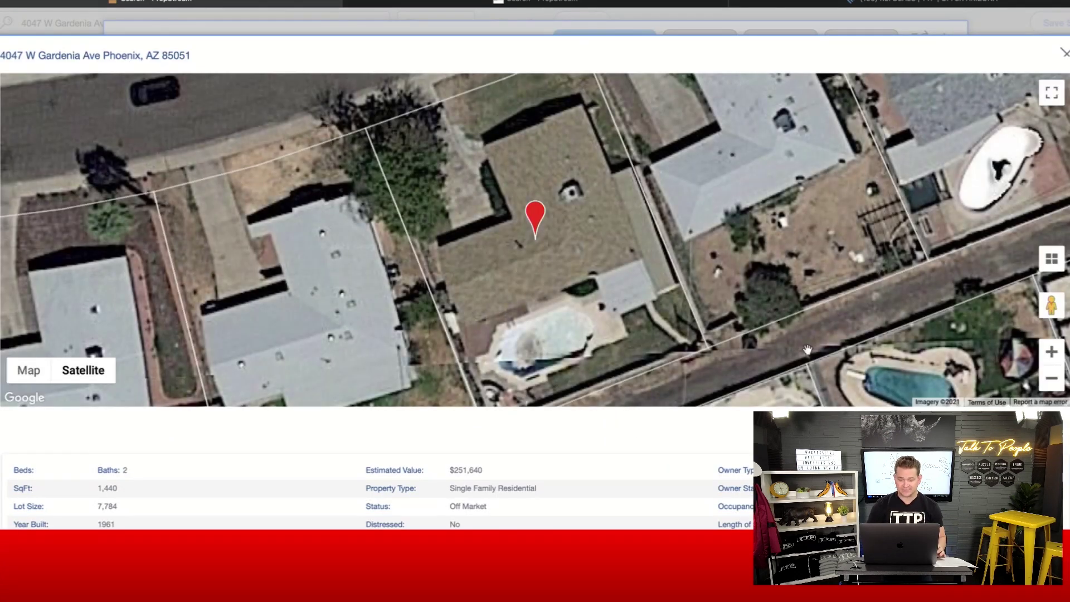
- Drop into Street View on the property's street and turn toward the tan house
click(1051, 378)
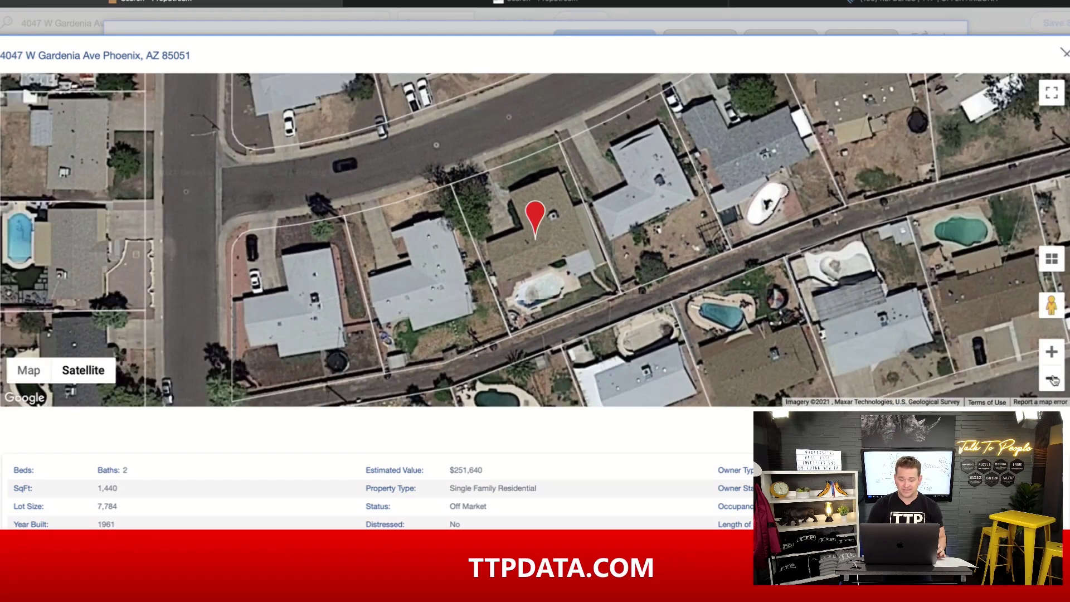
drag(1047, 306, 481, 125)
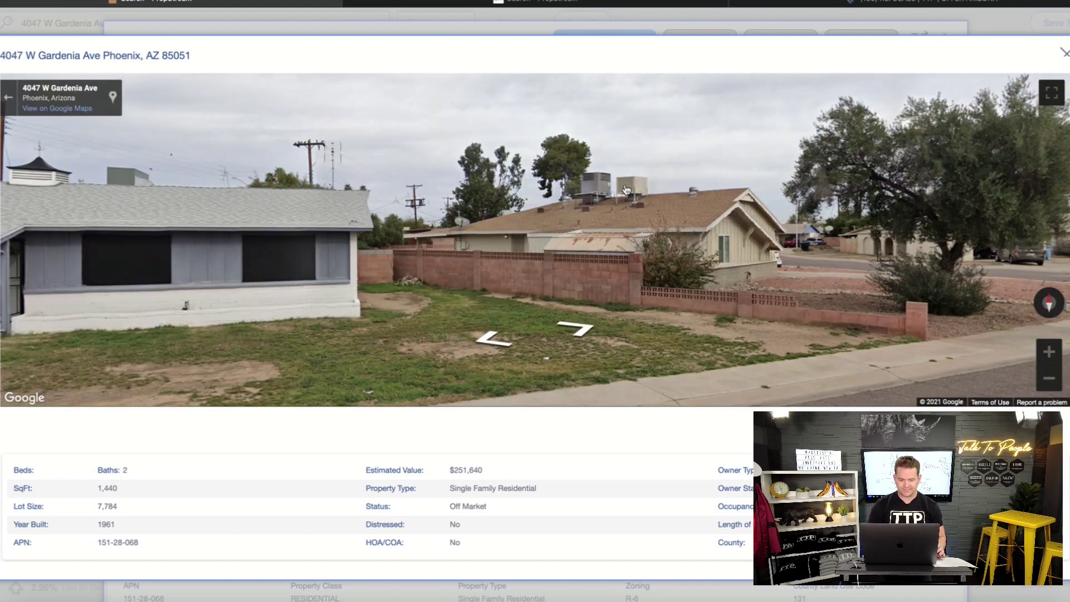
drag(625, 190, 465, 233)
drag(706, 218, 415, 200)
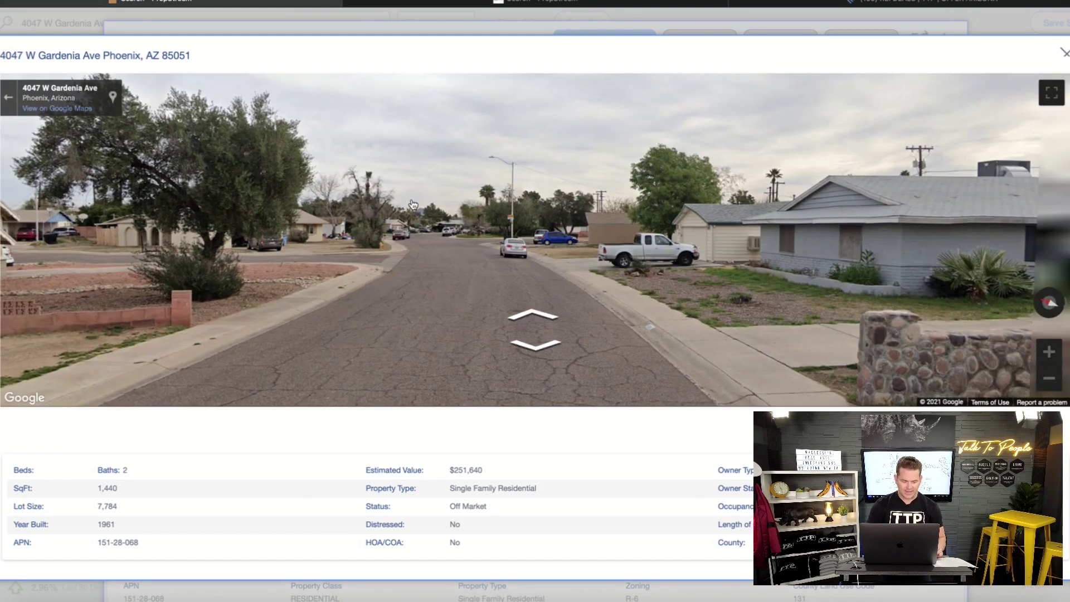
drag(608, 225, 246, 221)
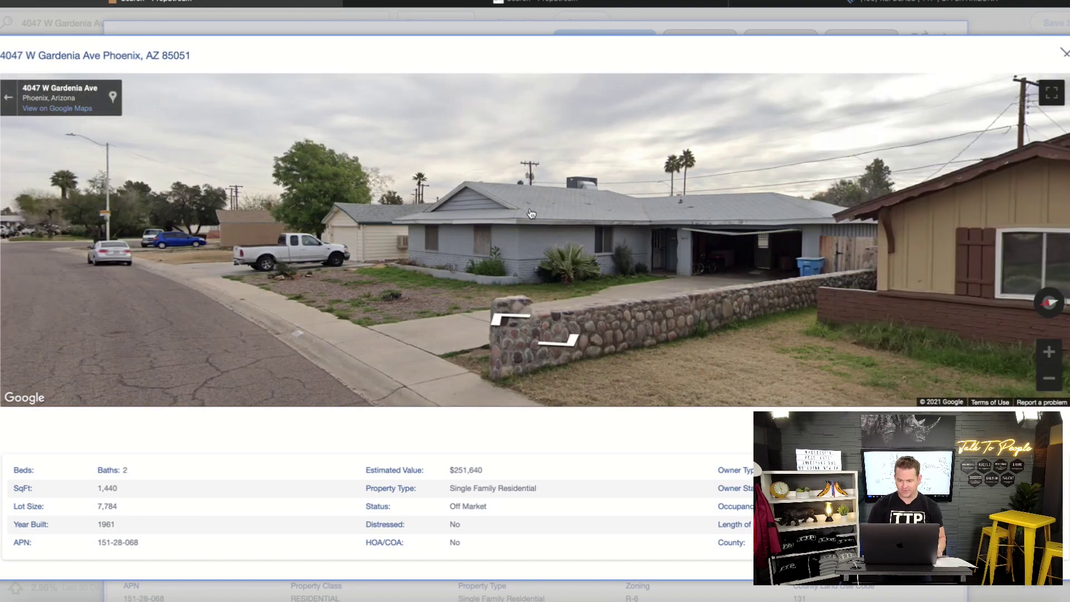
drag(636, 212, 278, 208)
drag(652, 208, 452, 216)
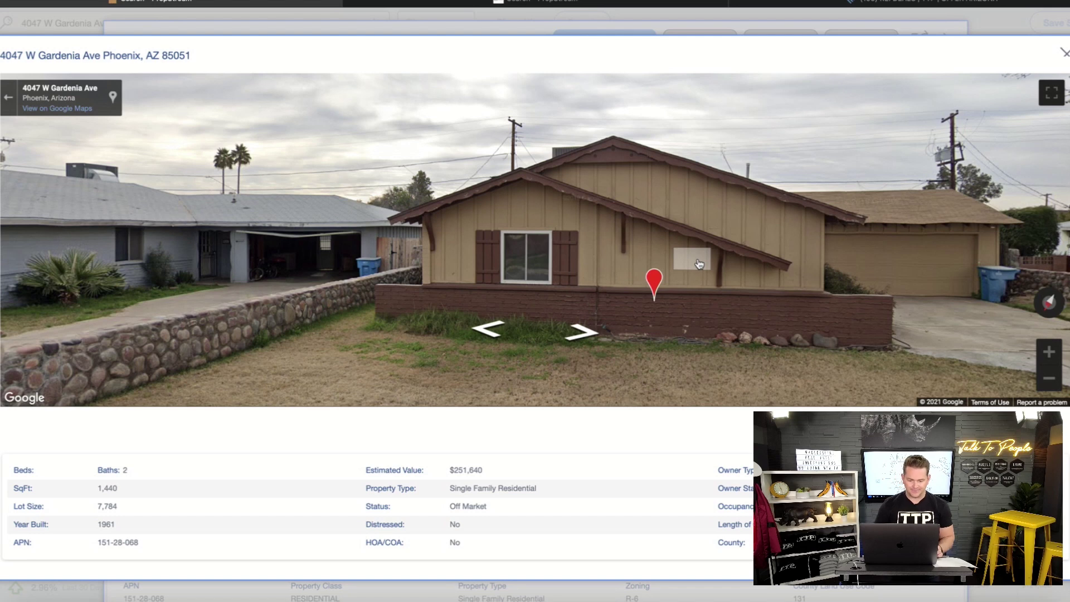
click(587, 333)
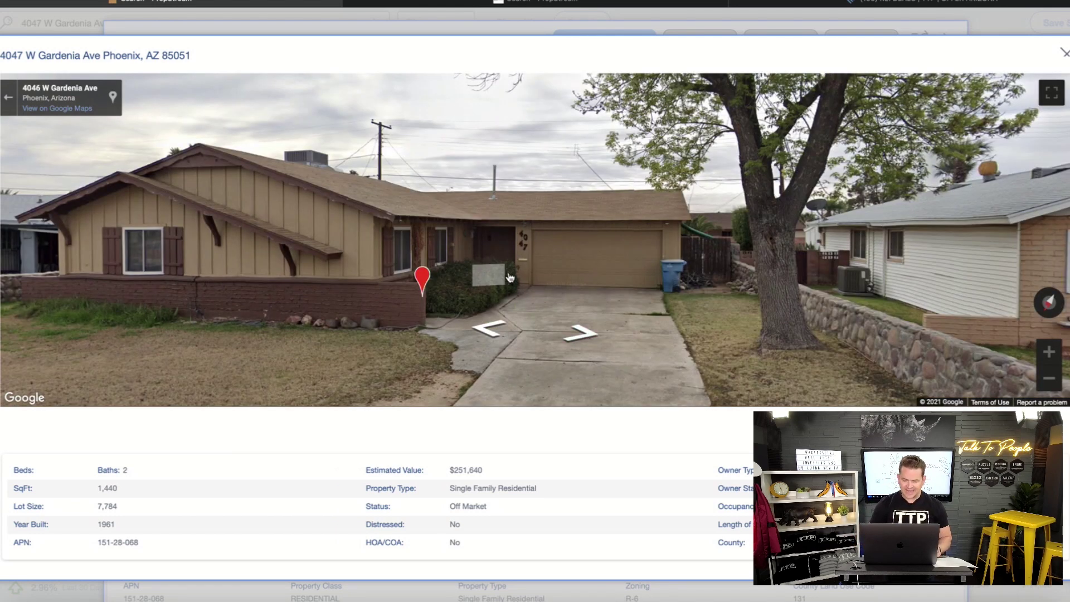
drag(522, 274, 602, 273)
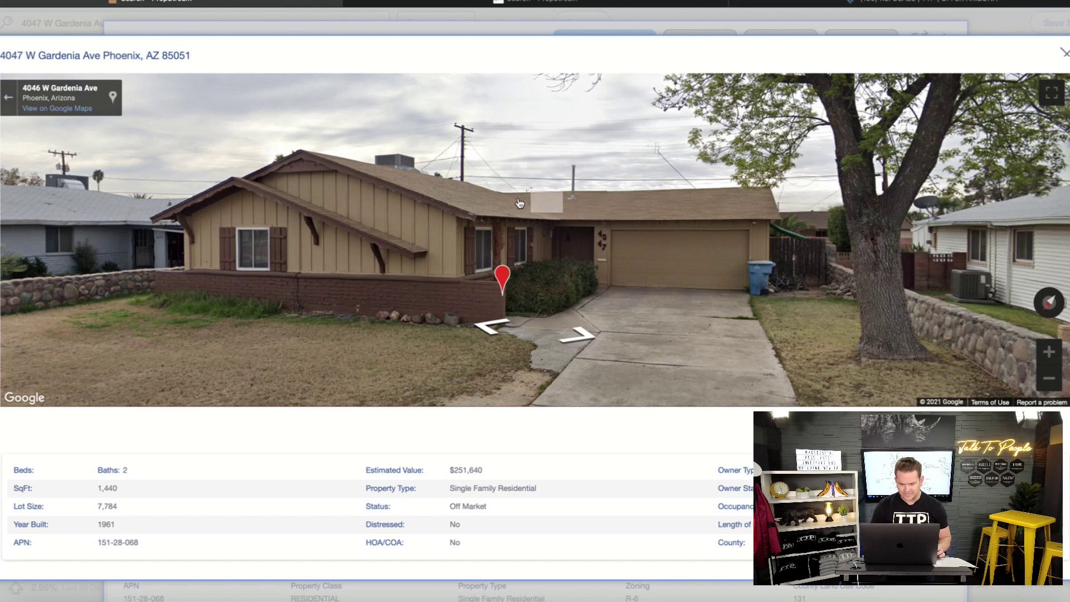
click(398, 166)
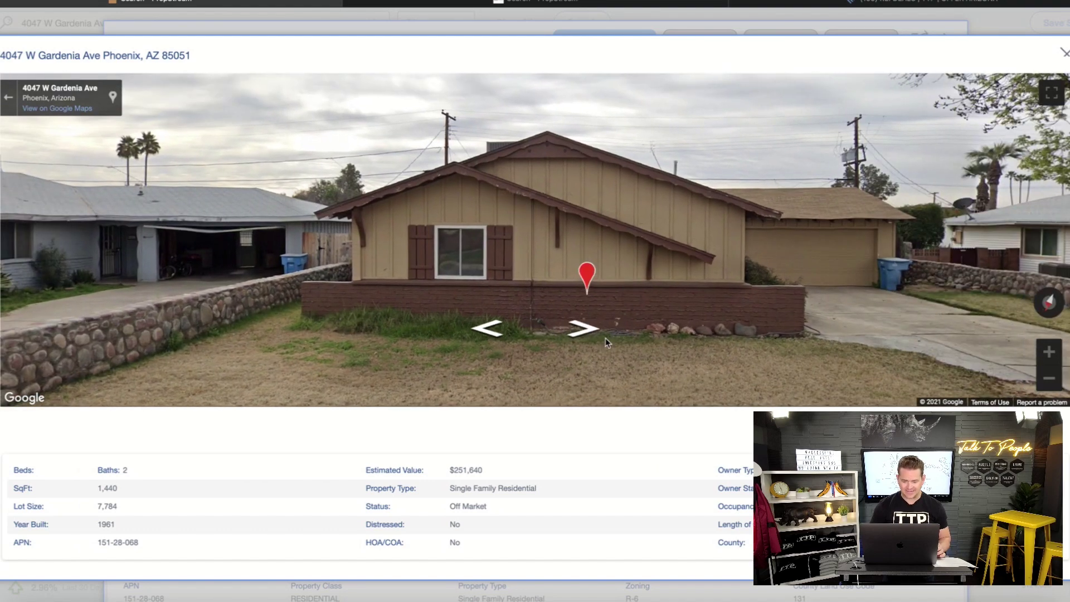
click(587, 330)
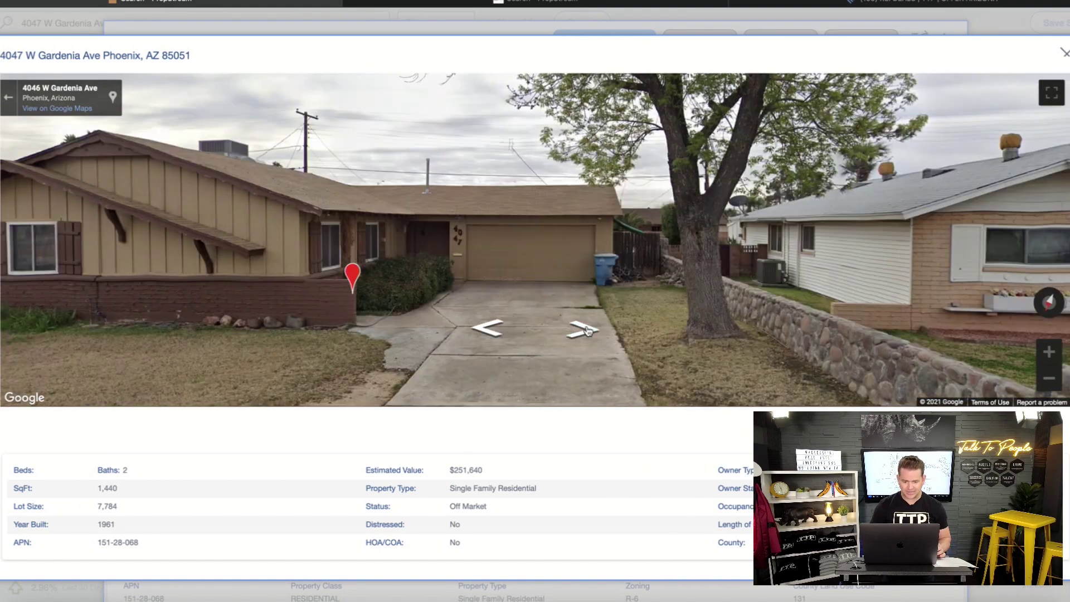
click(586, 330)
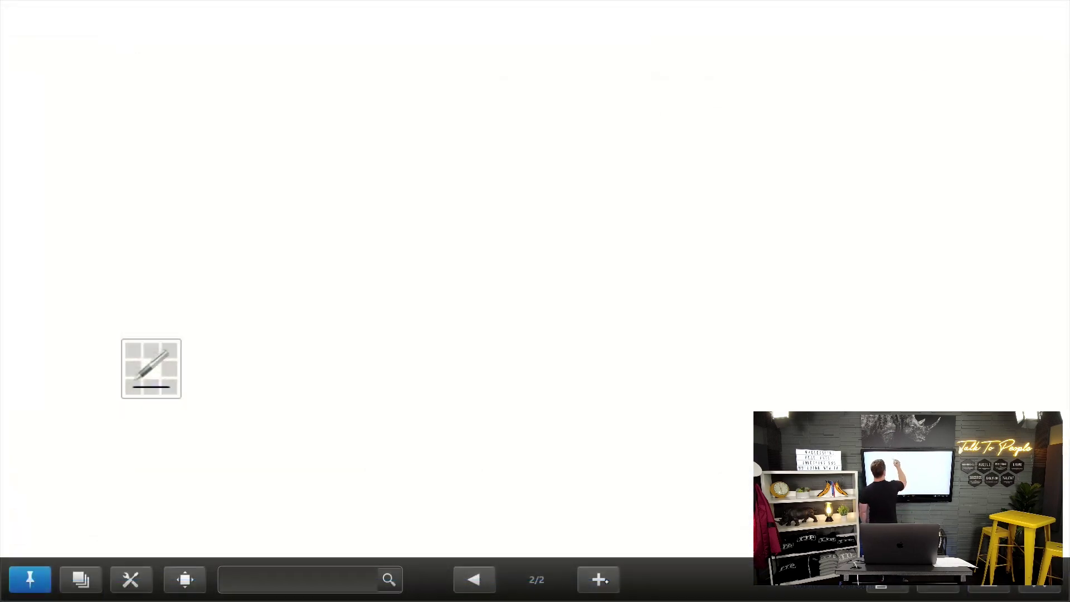
- Handwrite $275,000 at the top of the whiteboard
mouse_move(352, 55)
mouse_down()
mouse_move(323, 107)
mouse_move(302, 100)
mouse_up()
drag(338, 32, 339, 144)
mouse_move(373, 53)
mouse_down()
mouse_move(389, 110)
mouse_move(419, 110)
mouse_up()
mouse_move(446, 51)
mouse_down()
mouse_move(495, 48)
mouse_move(456, 131)
mouse_up()
mouse_move(524, 54)
mouse_down()
mouse_move(550, 51)
mouse_move(564, 89)
mouse_move(513, 126)
mouse_up()
drag(584, 112, 569, 136)
mouse_move(660, 72)
mouse_down()
mouse_move(636, 111)
mouse_move(672, 104)
mouse_up()
drag(697, 68, 691, 71)
drag(761, 68, 747, 70)
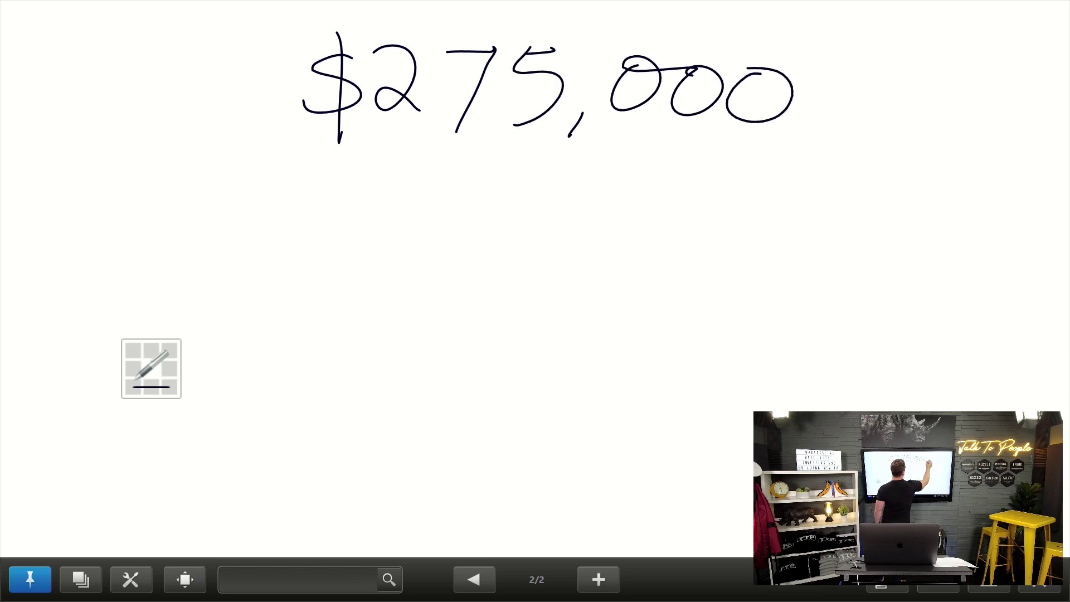
- Multiply by .84 and write the result 231,000
drag(212, 169, 254, 211)
drag(249, 165, 212, 226)
click(301, 213)
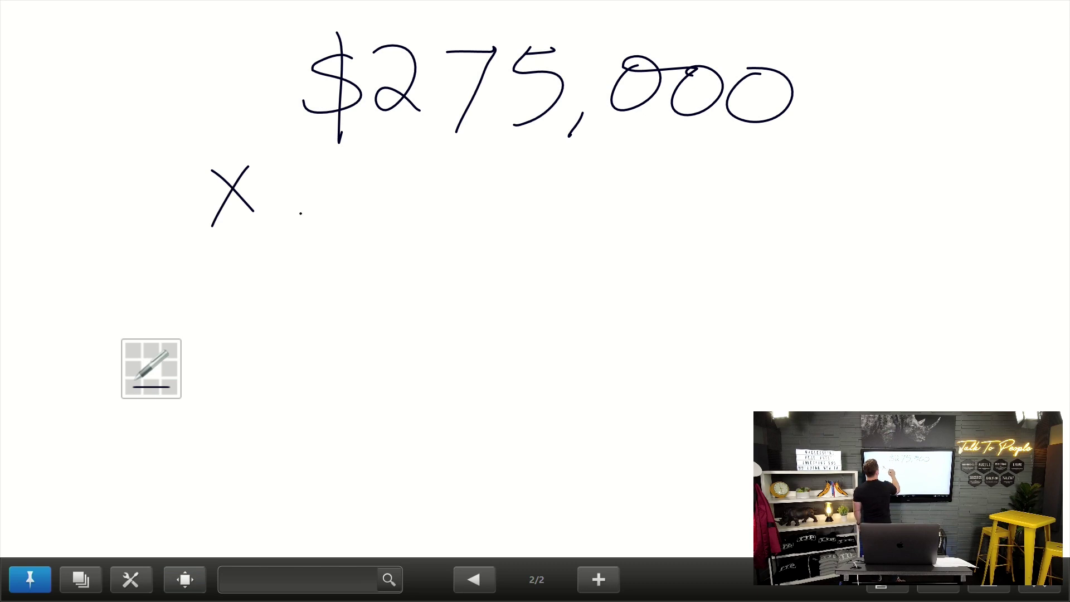
mouse_move(358, 169)
mouse_down()
mouse_move(333, 209)
mouse_move(340, 165)
mouse_move(406, 186)
mouse_up()
click(371, 166)
drag(403, 160, 408, 232)
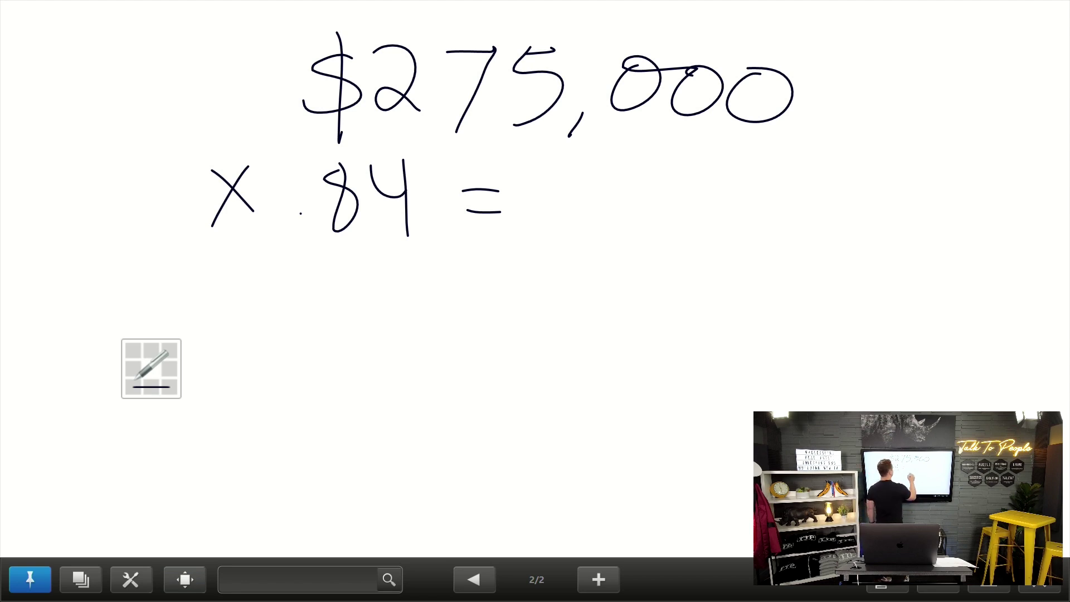
mouse_move(574, 173)
mouse_down()
mouse_move(591, 227)
mouse_move(610, 225)
mouse_up()
mouse_move(620, 178)
mouse_down()
mouse_move(646, 200)
mouse_move(631, 237)
mouse_up()
mouse_move(672, 178)
mouse_down()
mouse_move(676, 200)
mouse_move(735, 190)
mouse_move(769, 230)
mouse_move(777, 187)
mouse_up()
mouse_move(832, 189)
mouse_down()
mouse_move(819, 237)
mouse_move(836, 190)
mouse_up()
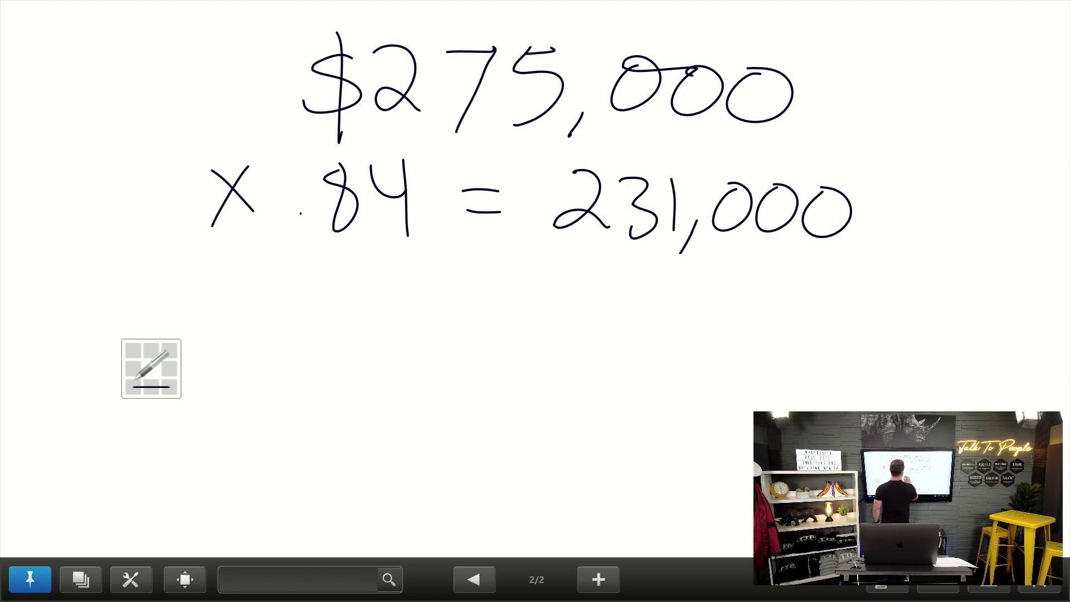
- Subtract $40,000 and write the difference $191,000 below
drag(471, 284, 514, 283)
mouse_move(614, 271)
mouse_down()
mouse_move(594, 322)
mouse_move(611, 341)
mouse_up()
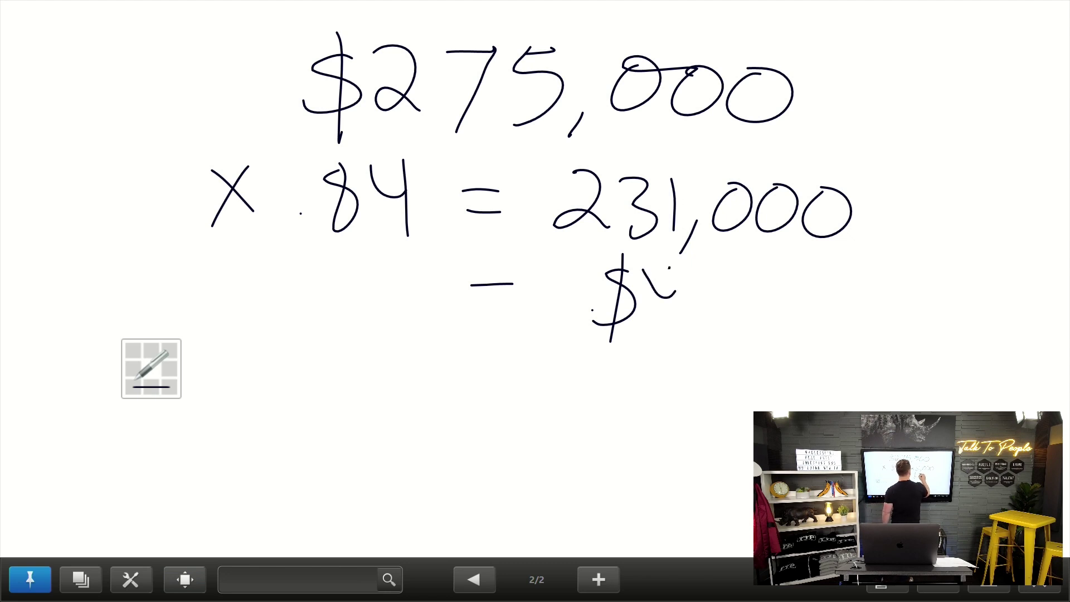
drag(676, 267, 666, 327)
mouse_move(703, 274)
mouse_down()
mouse_move(690, 325)
mouse_move(703, 260)
mouse_up()
drag(726, 320, 715, 345)
mouse_move(753, 281)
mouse_down()
mouse_move(873, 279)
mouse_move(832, 287)
mouse_up()
drag(561, 377, 556, 448)
drag(609, 382, 609, 446)
drag(640, 372, 646, 446)
drag(676, 440, 659, 471)
mouse_move(715, 407)
mouse_down()
mouse_move(708, 440)
mouse_move(739, 394)
mouse_up()
mouse_move(759, 400)
mouse_down()
mouse_move(771, 398)
mouse_move(750, 429)
mouse_up()
drag(836, 384, 805, 411)
drag(536, 392, 510, 436)
drag(528, 368, 520, 455)
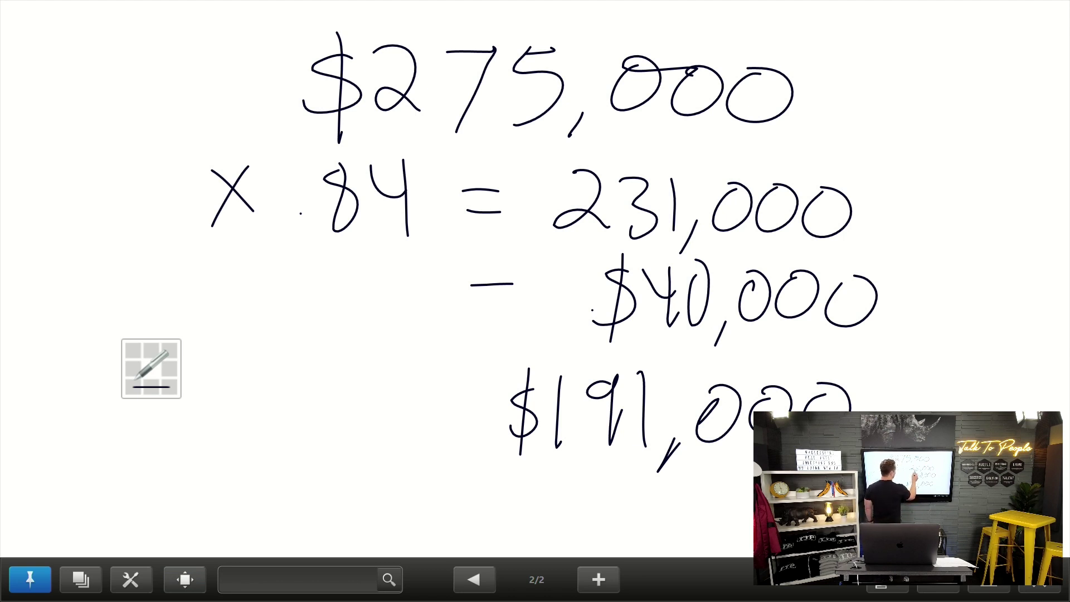
- Underline $191,000 and begin the lower final offer figure starting $166
drag(444, 451, 754, 469)
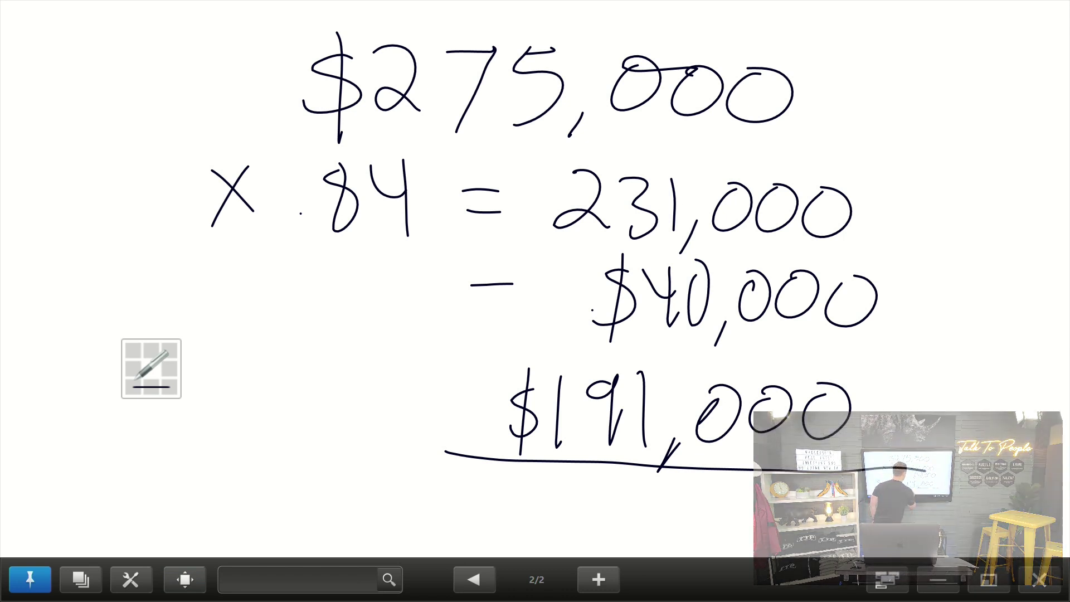
mouse_move(543, 475)
mouse_down()
mouse_move(514, 524)
mouse_move(539, 536)
mouse_up()
drag(586, 471, 582, 531)
mouse_move(628, 471)
mouse_down()
mouse_move(608, 521)
mouse_move(624, 516)
mouse_up()
mouse_move(672, 485)
mouse_down()
mouse_move(649, 521)
mouse_move(694, 519)
mouse_move(677, 545)
mouse_up()
mouse_move(744, 489)
mouse_down()
mouse_move(716, 521)
mouse_move(775, 485)
mouse_move(842, 485)
mouse_up()
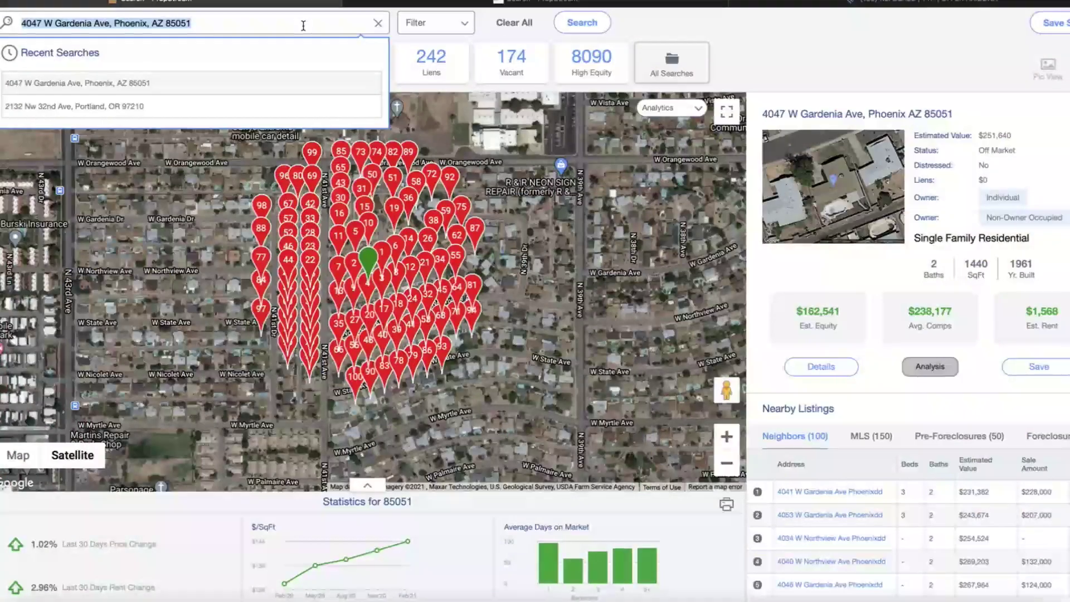
text(42)
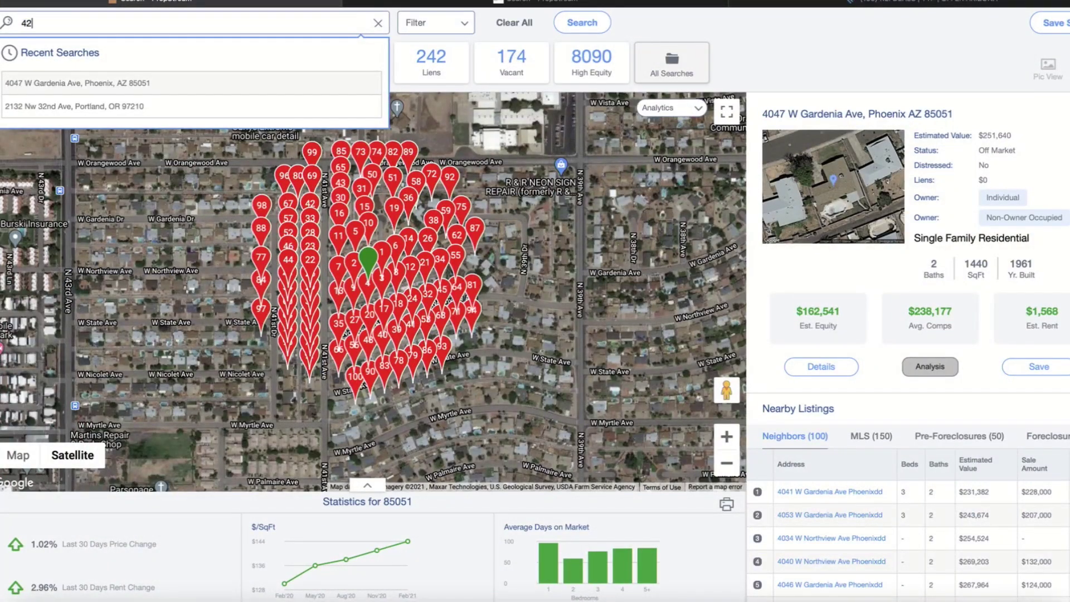
text(8 e )
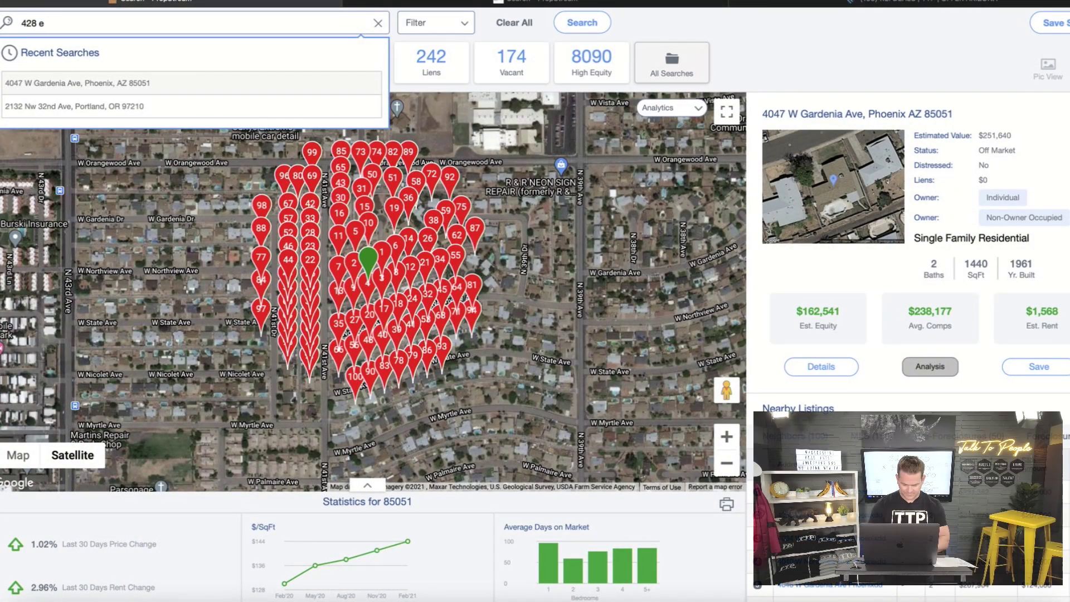
text(kildor)
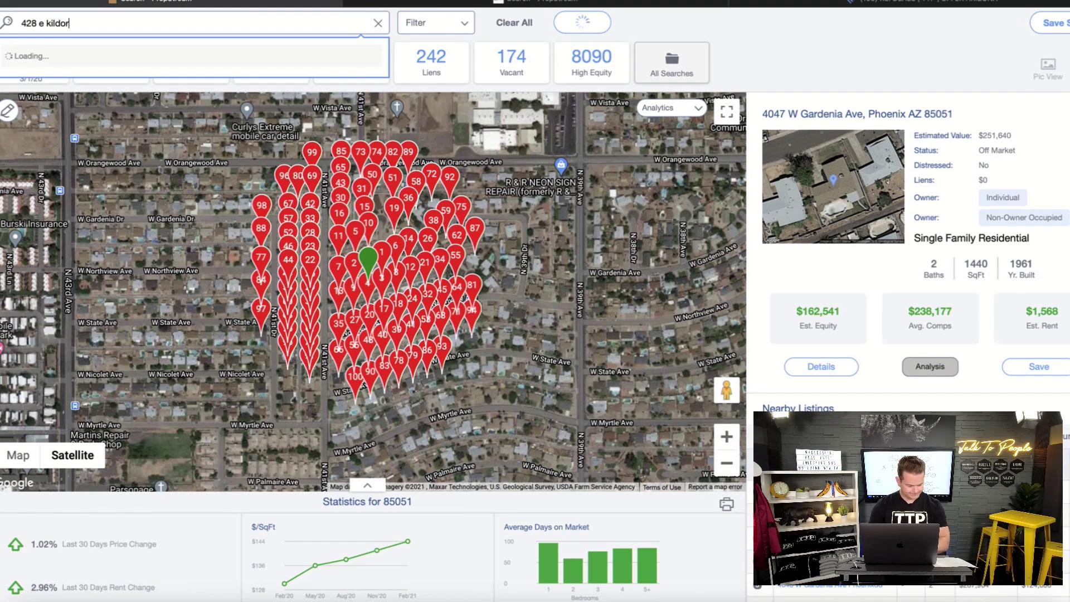
text(e st)
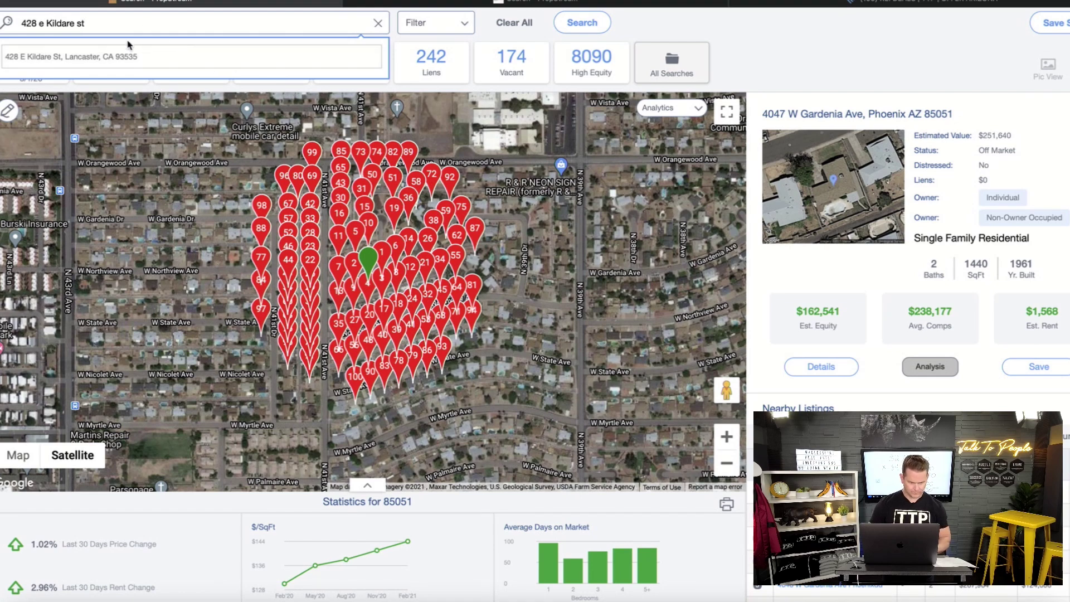
click(124, 56)
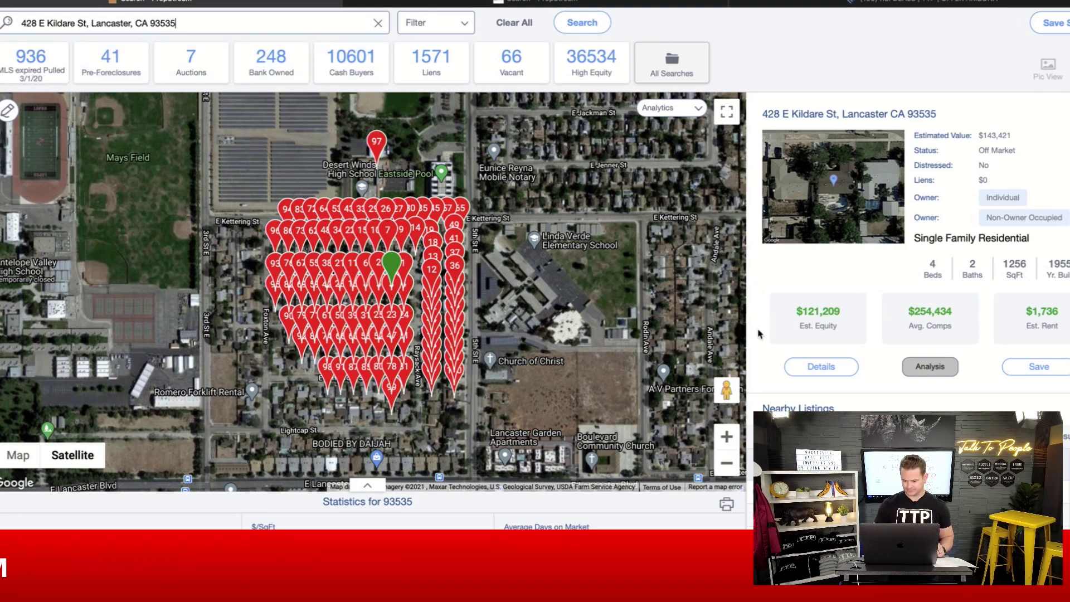
click(824, 368)
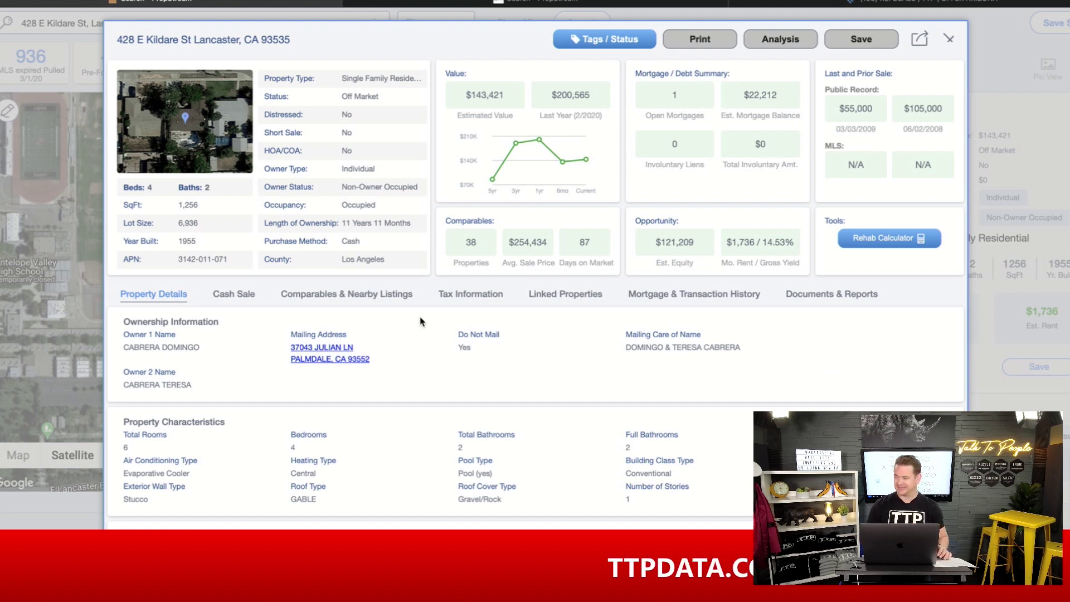
click(212, 141)
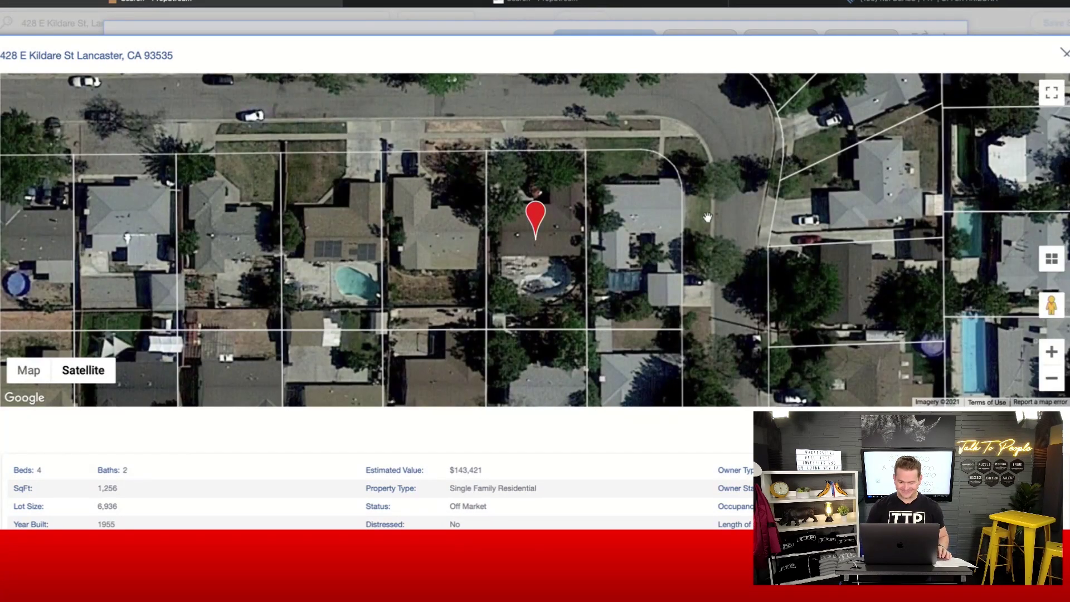
drag(1045, 305, 530, 101)
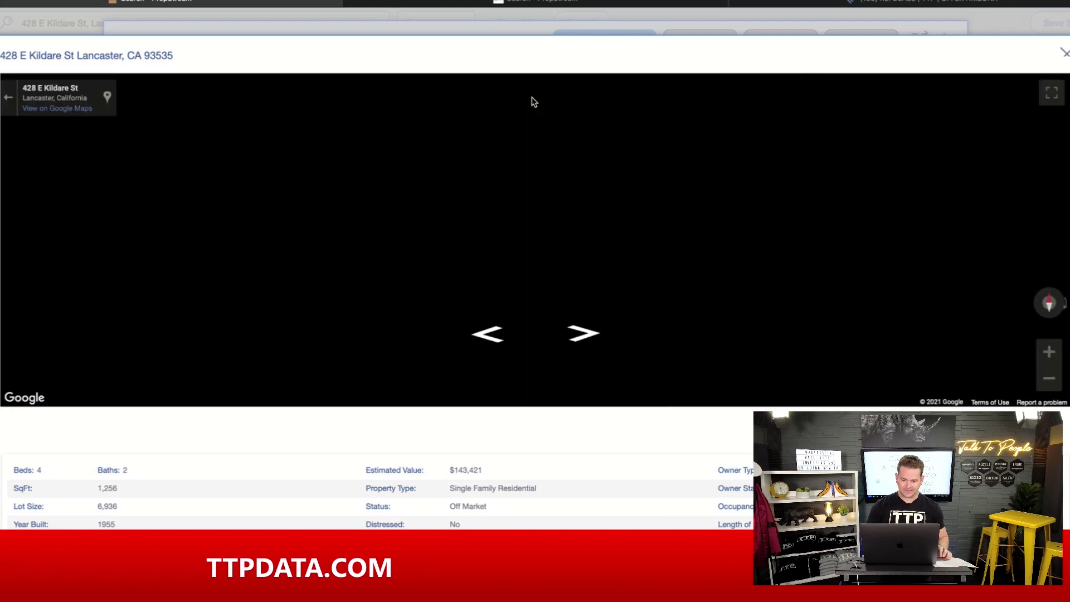
drag(635, 179, 466, 162)
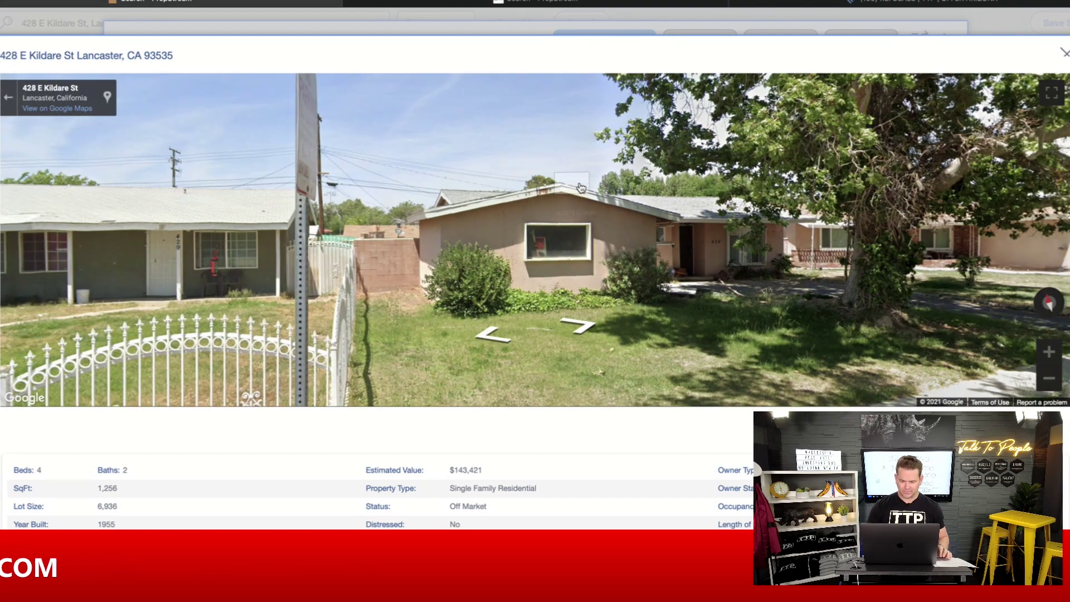
drag(824, 189, 646, 189)
drag(928, 216, 761, 216)
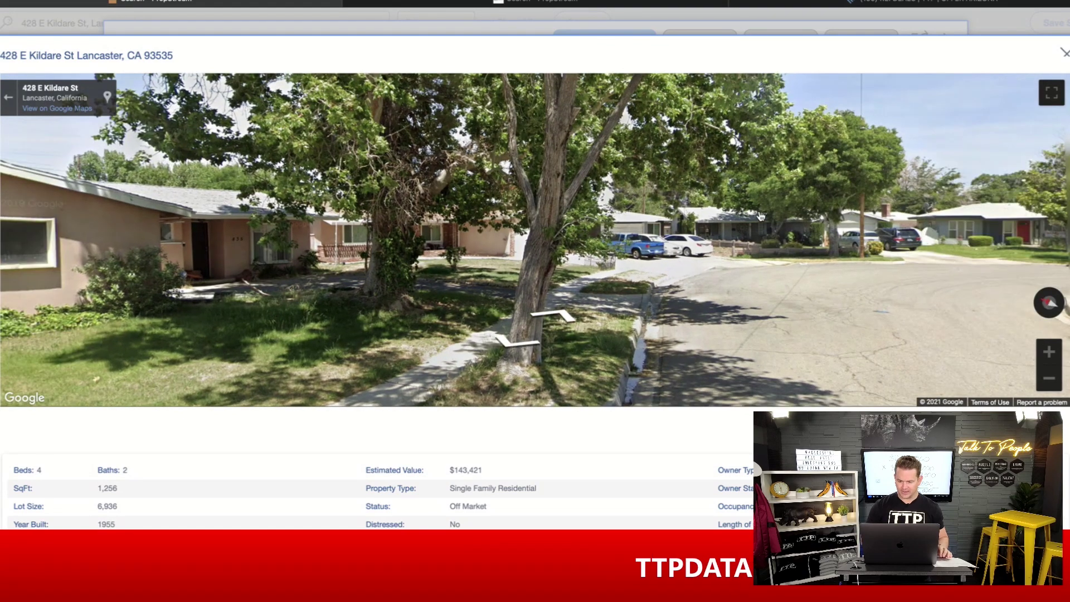
drag(714, 245, 344, 225)
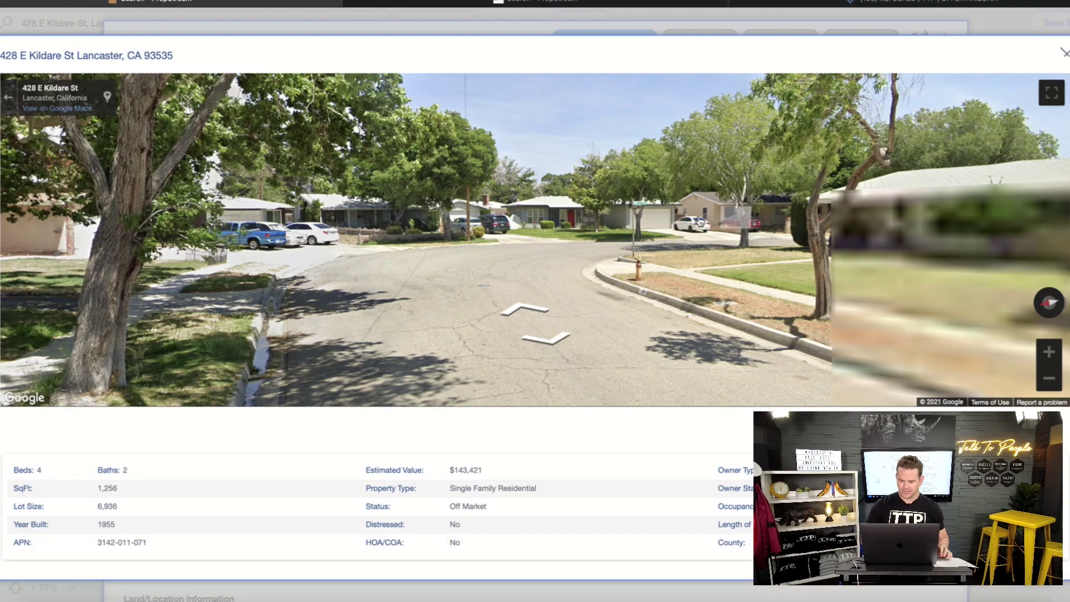
drag(884, 198, 617, 195)
drag(809, 217, 509, 217)
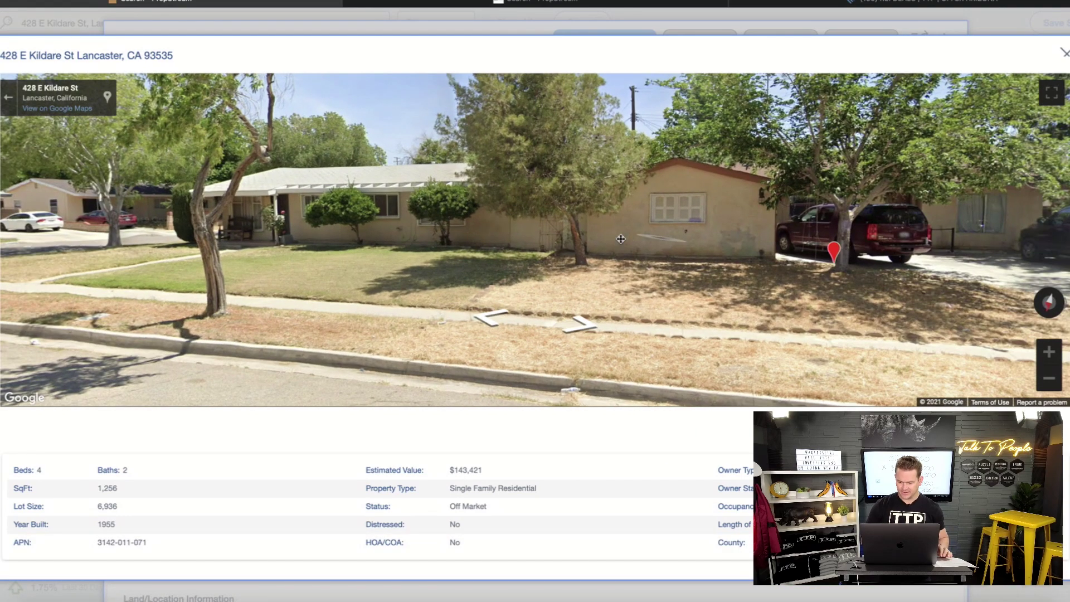
drag(971, 275, 767, 275)
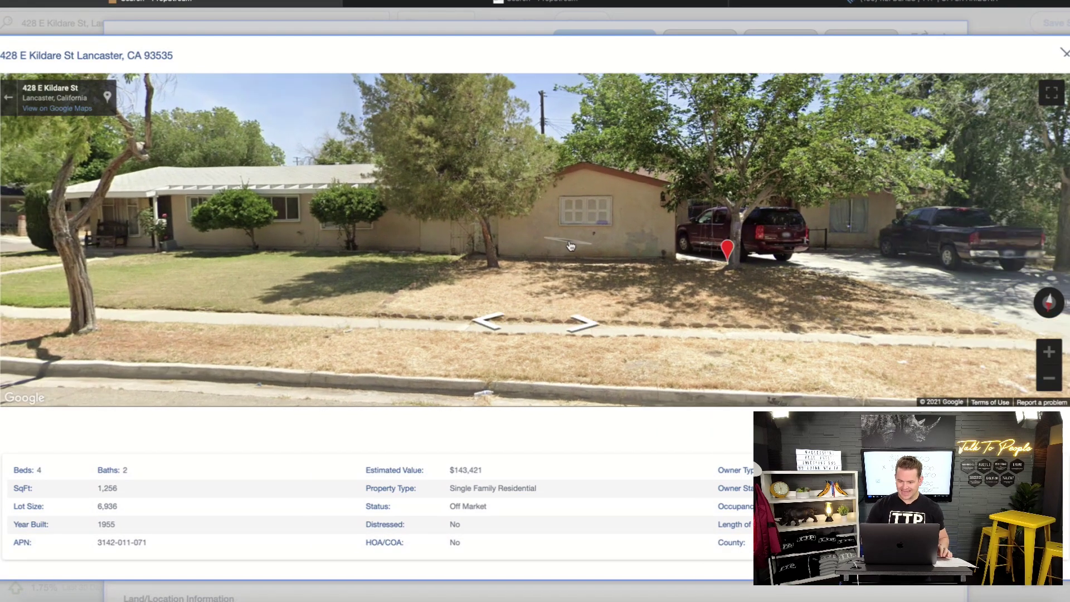
click(585, 323)
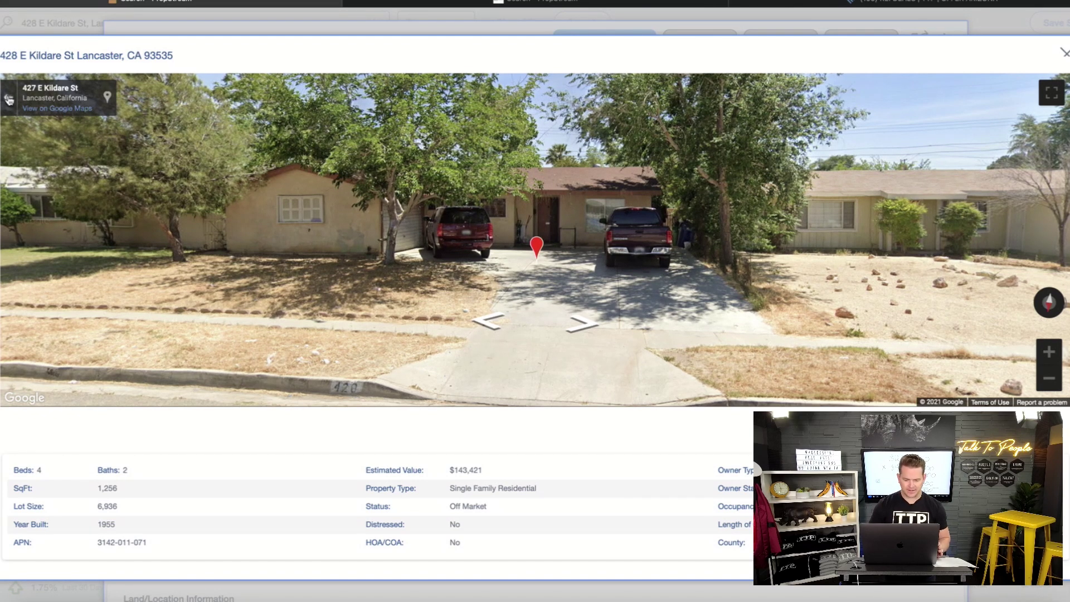
click(8, 97)
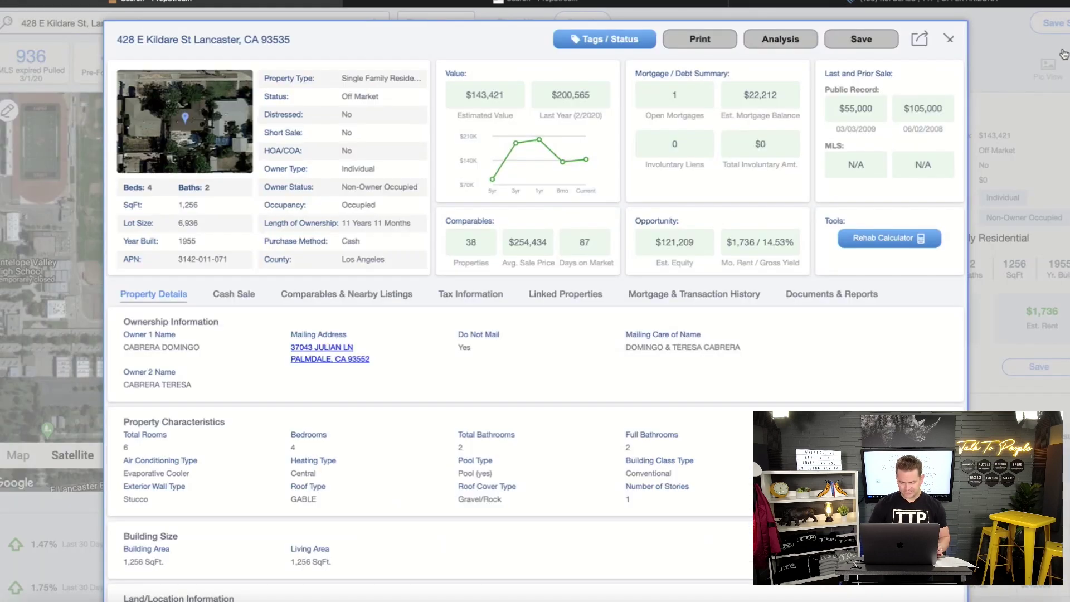
- Close the map and highlight the length of ownership and the Cash purchase method
click(1064, 53)
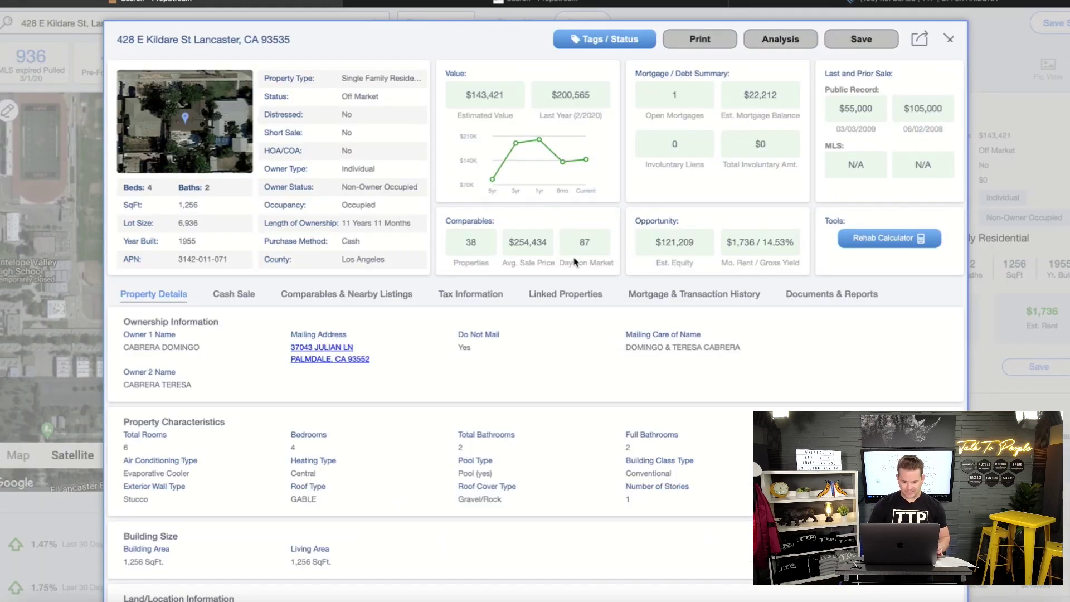
drag(341, 224, 409, 232)
drag(344, 238, 368, 241)
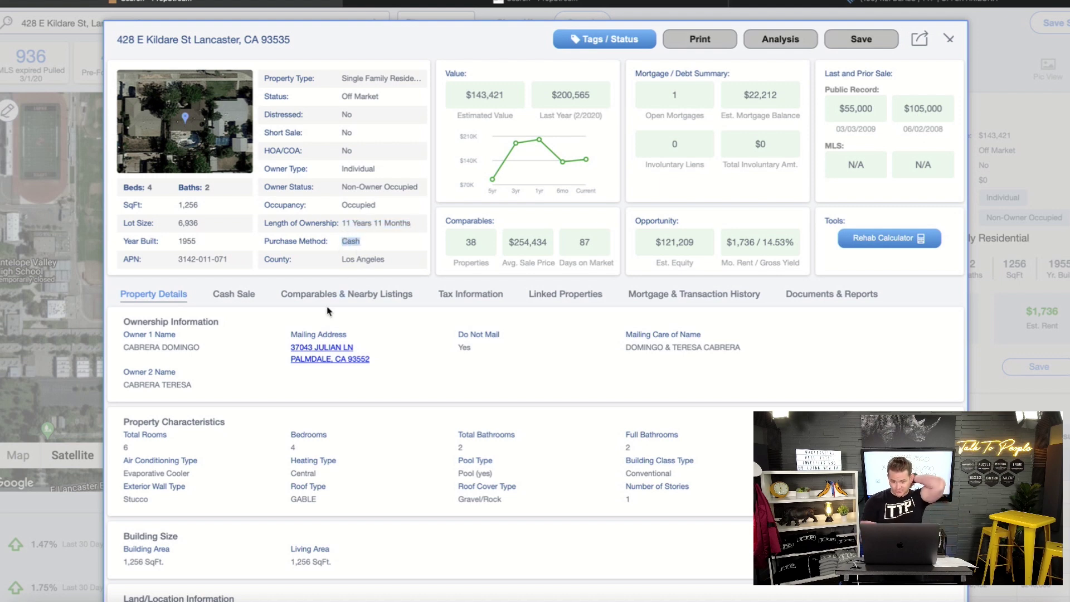
- Review the cash sale of $55,000 on 03/03/2009, a Resale REO Sale, then bring up the comparables
click(660, 300)
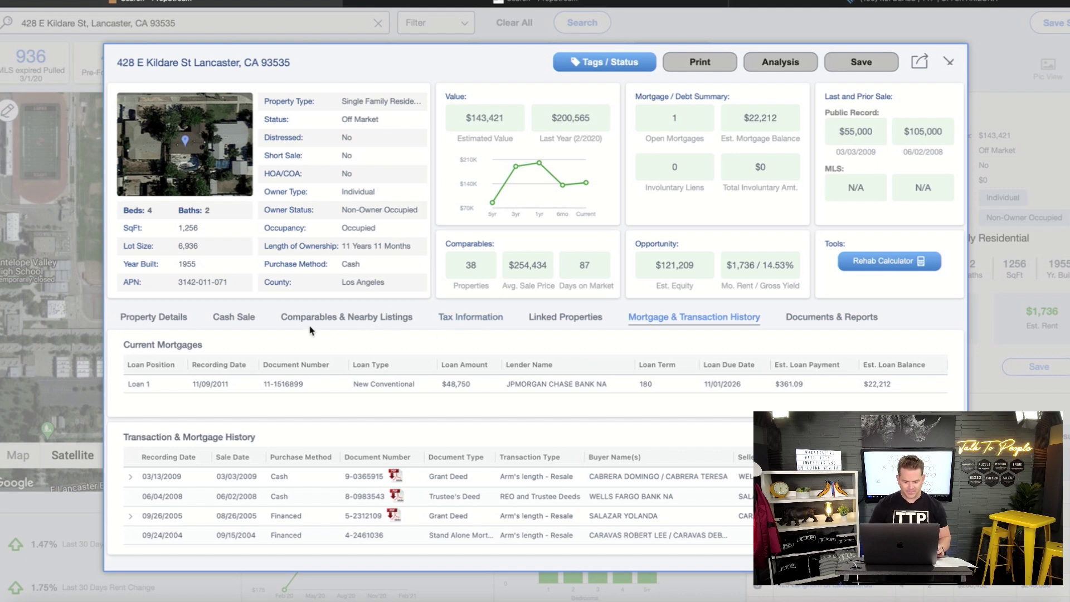
click(237, 322)
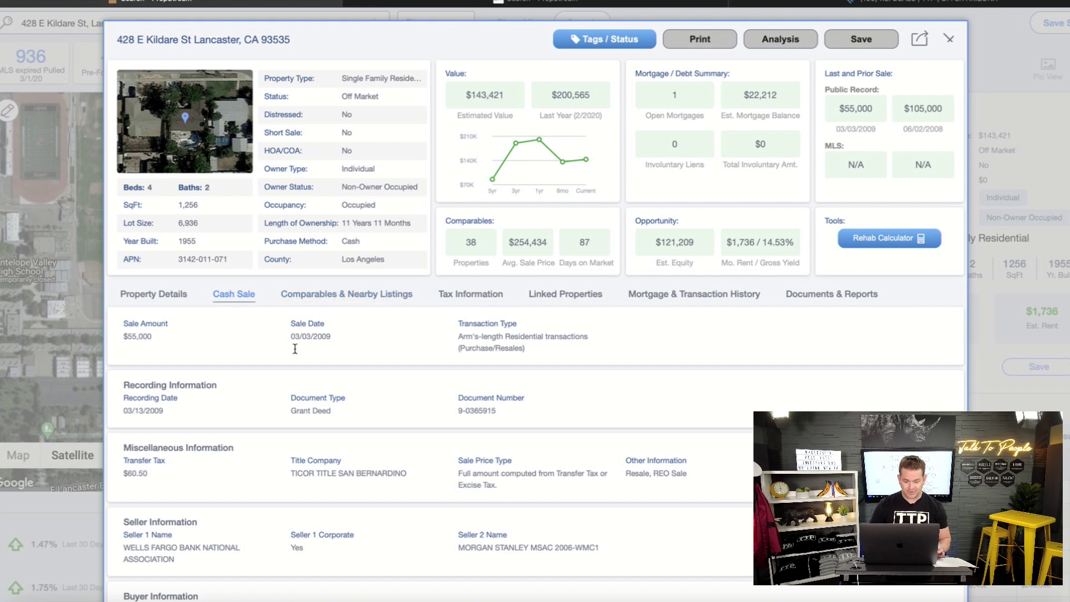
drag(125, 336, 165, 337)
drag(289, 337, 331, 338)
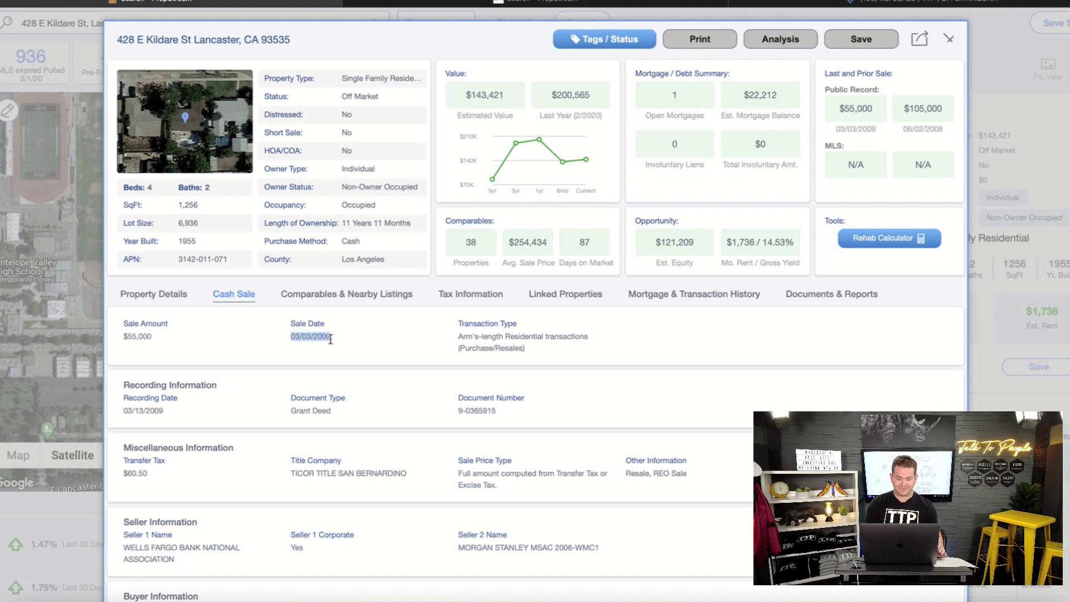
drag(628, 476, 697, 481)
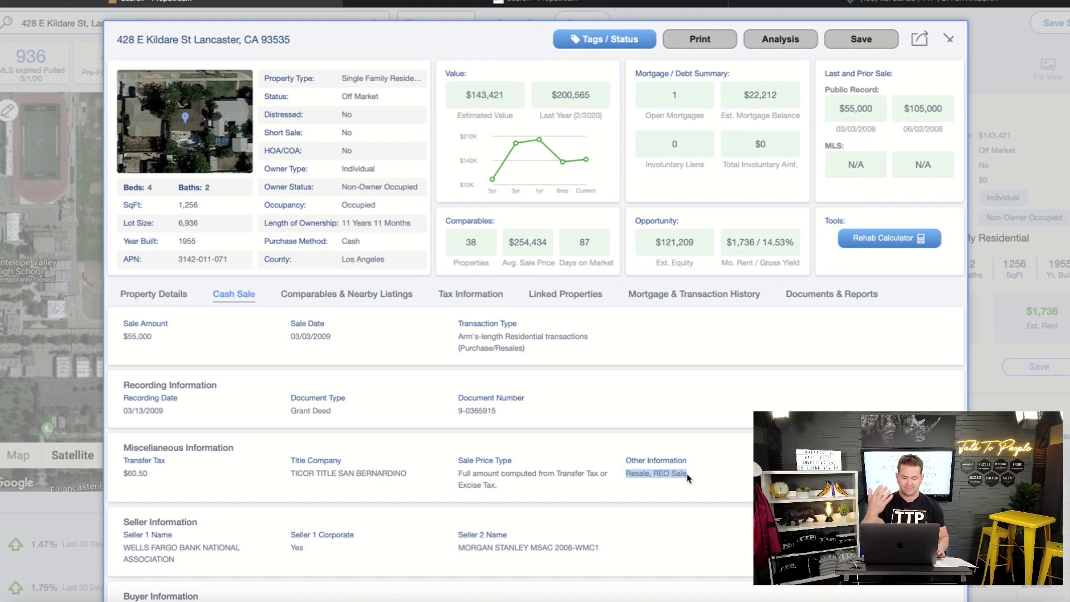
click(373, 298)
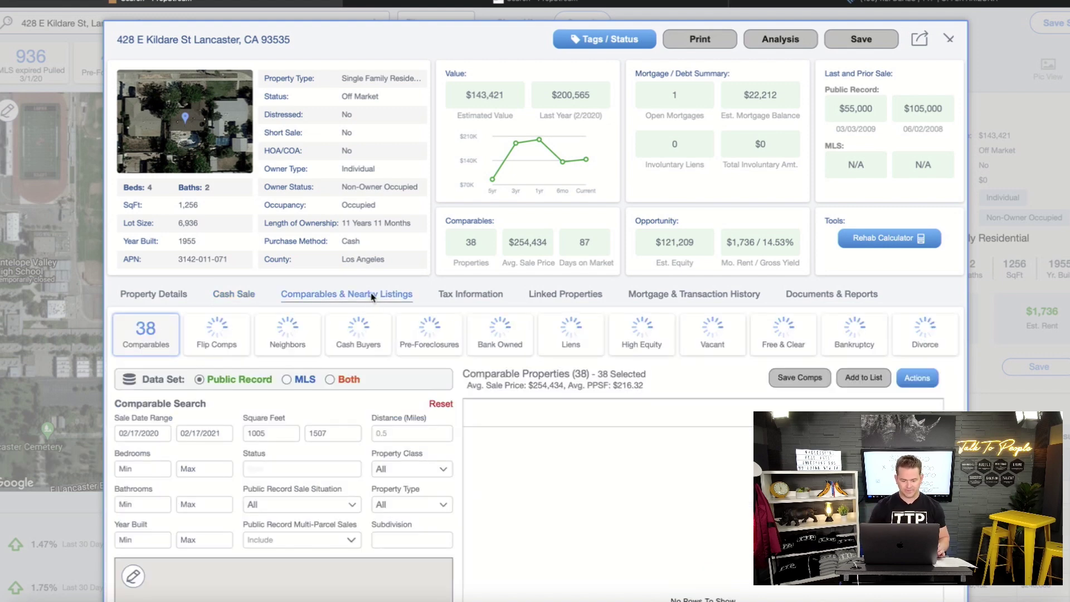
- Use both public record and MLS data, with comps dated from 11/17/2020
click(330, 379)
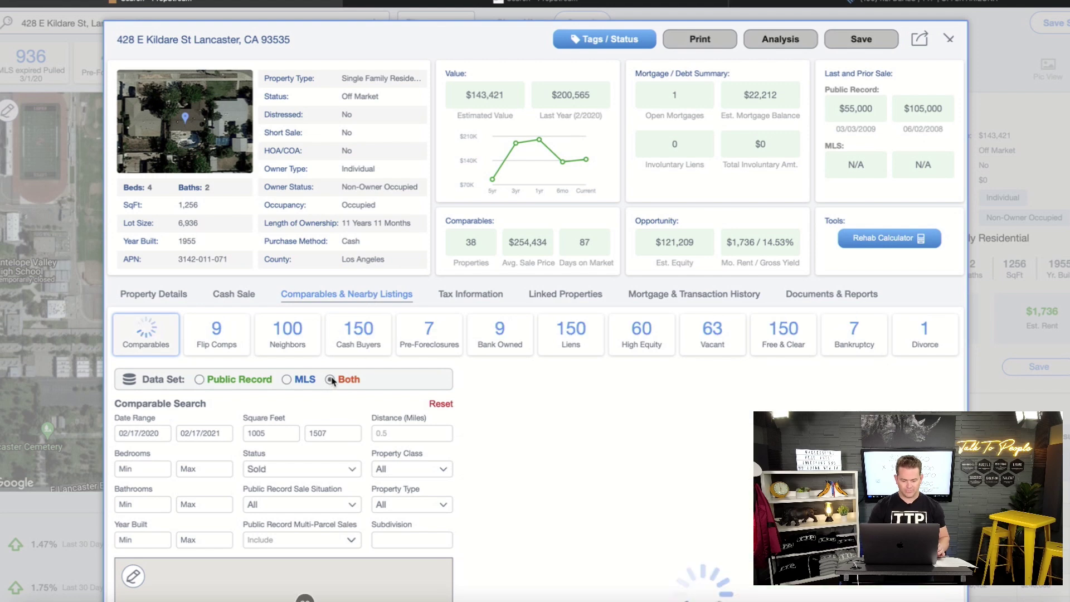
click(159, 433)
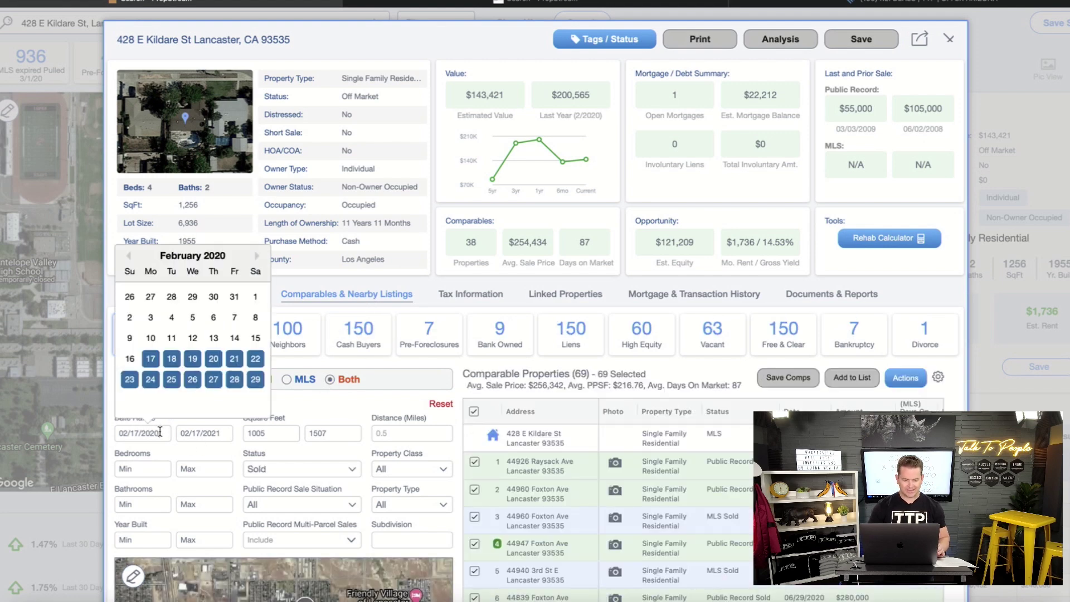
click(256, 256)
click(256, 256)
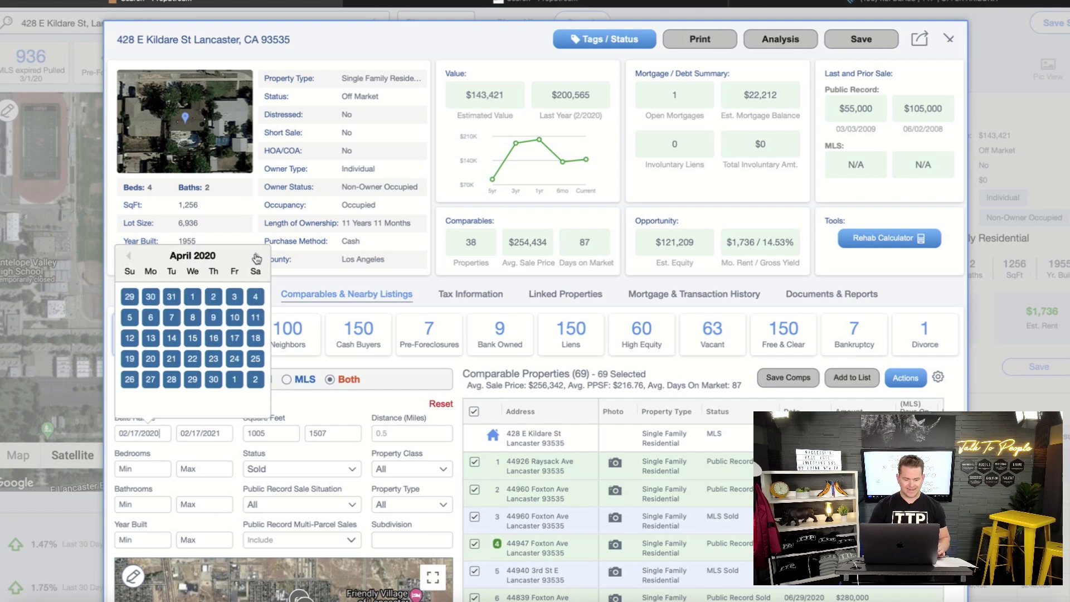
click(256, 256)
click(257, 256)
click(256, 256)
click(257, 256)
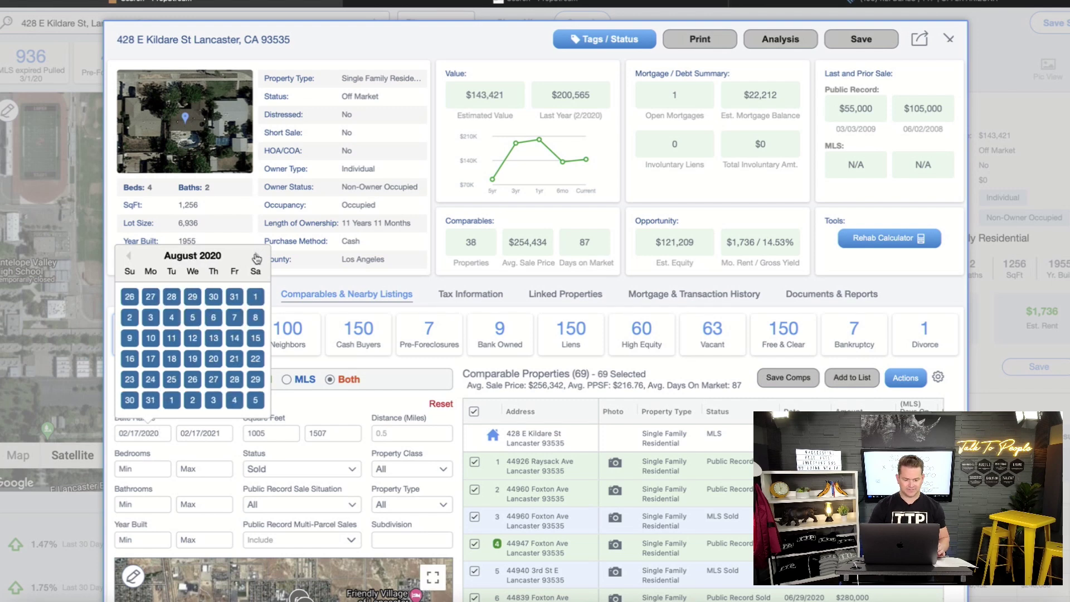
click(256, 256)
click(257, 256)
click(257, 256)
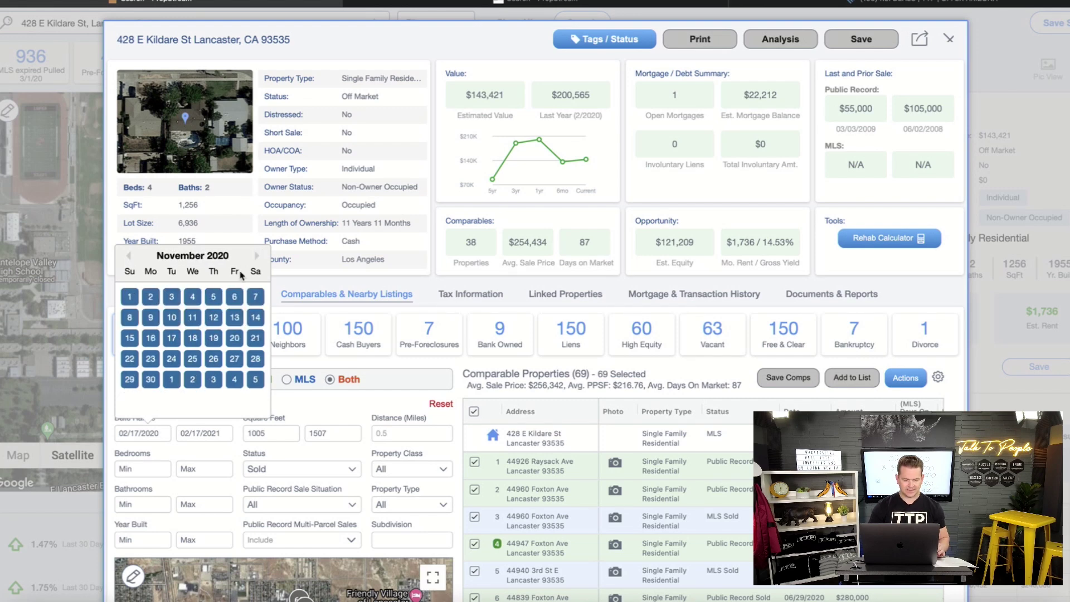
click(171, 339)
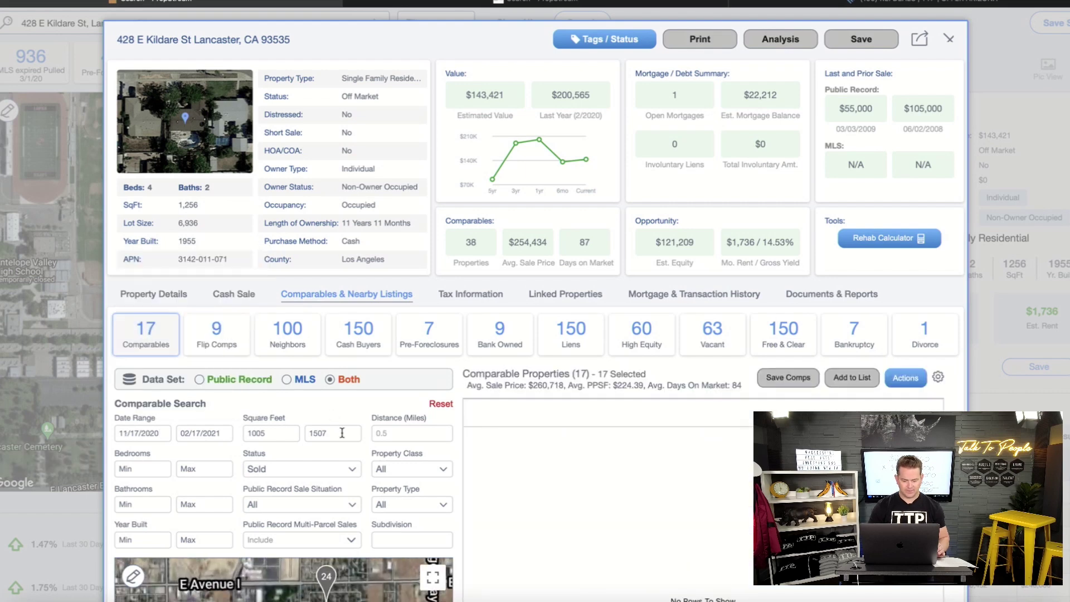
scroll(350, 424, down, 3)
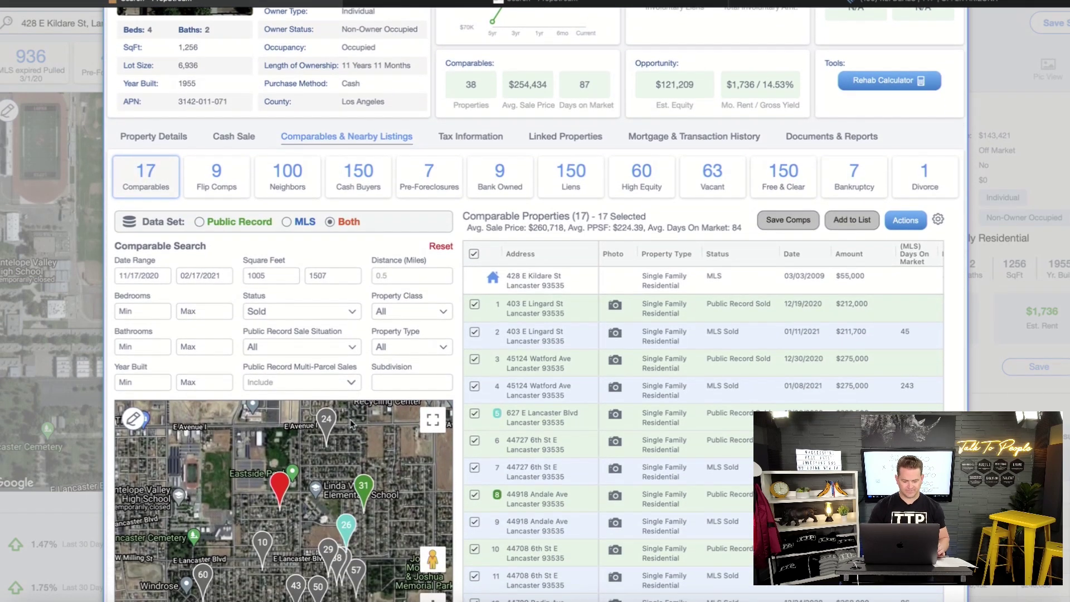
scroll(350, 419, up, 3)
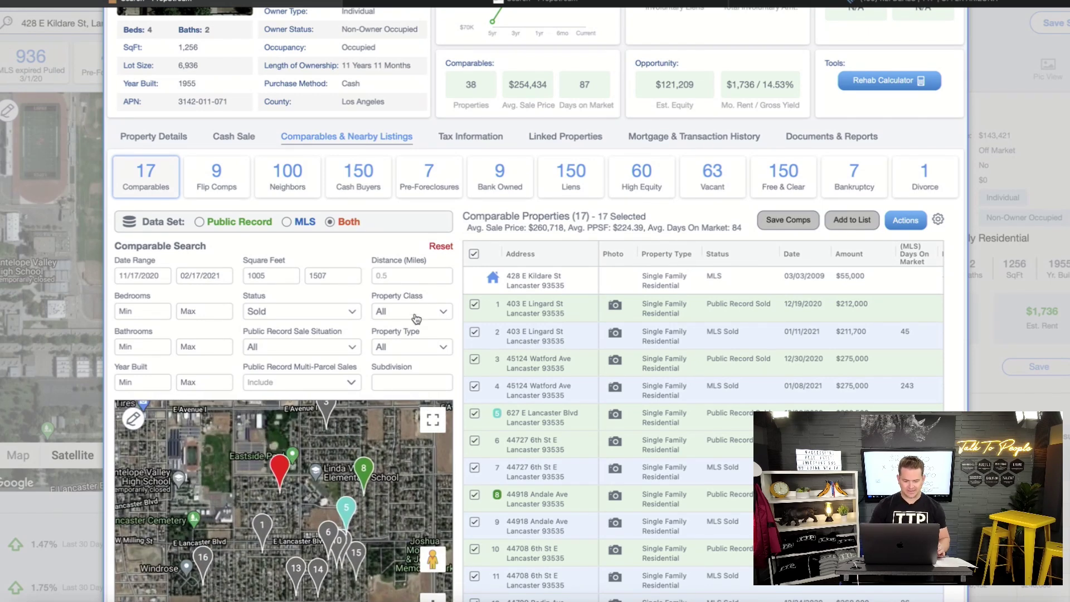
- Limit the comparables' property type to Single Family
click(443, 350)
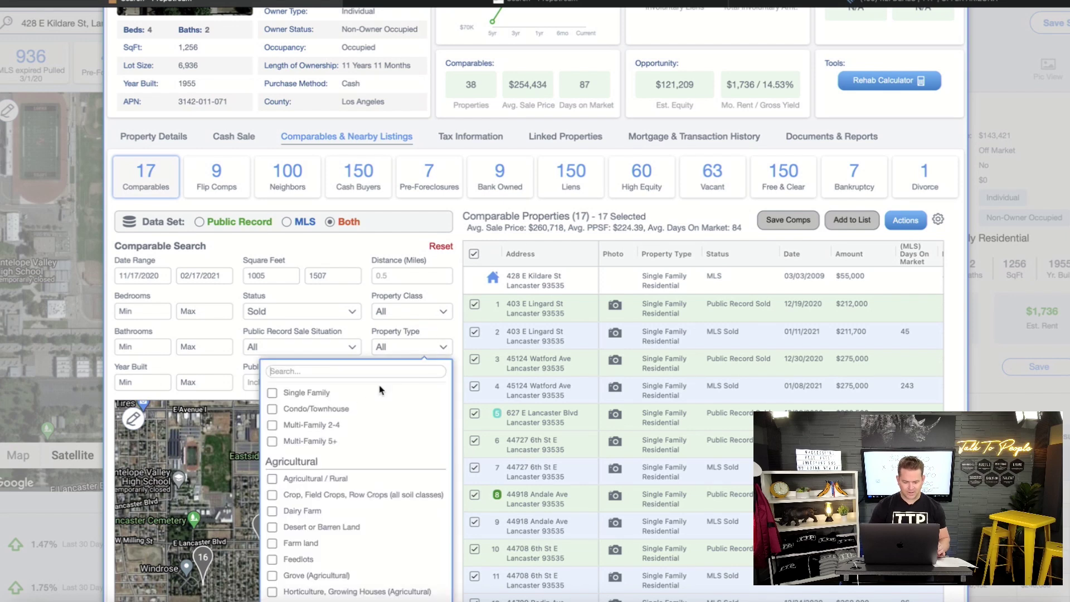
click(305, 394)
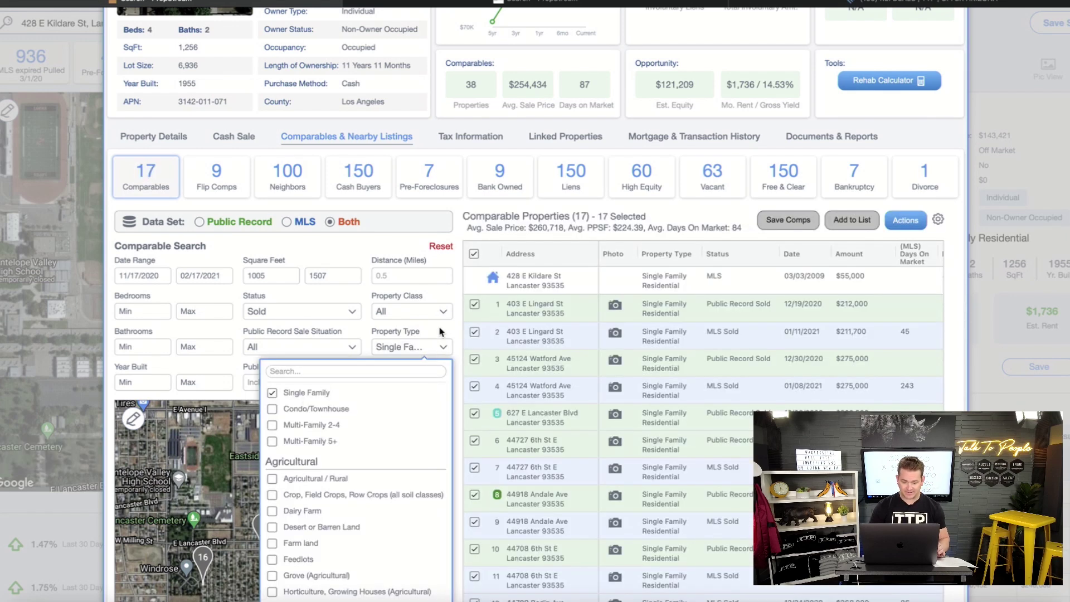
click(440, 331)
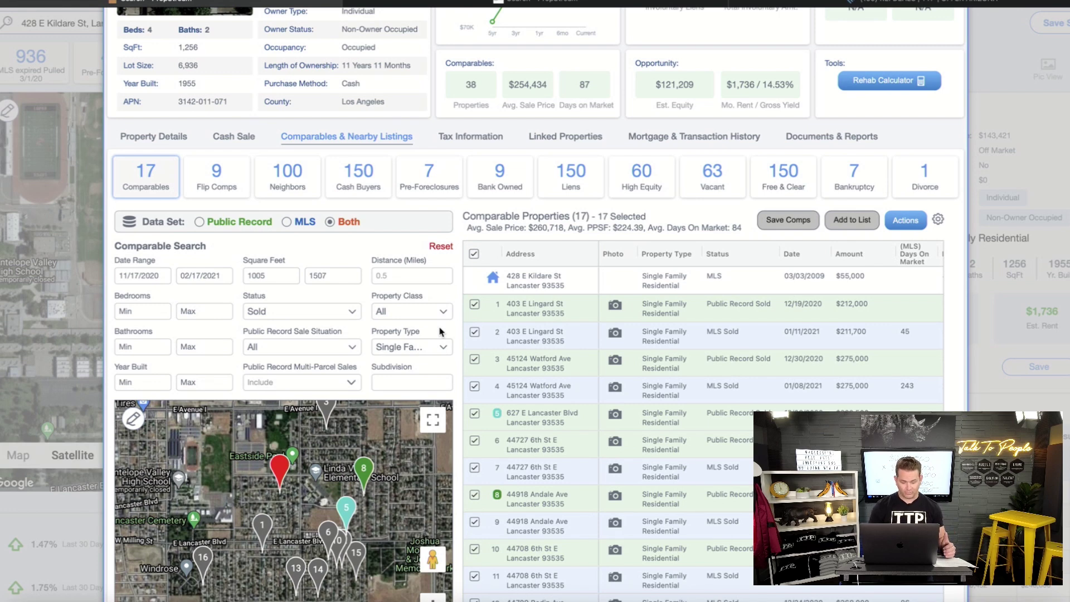
- Add Active, Pending and Contingent to the listing status filter
click(354, 313)
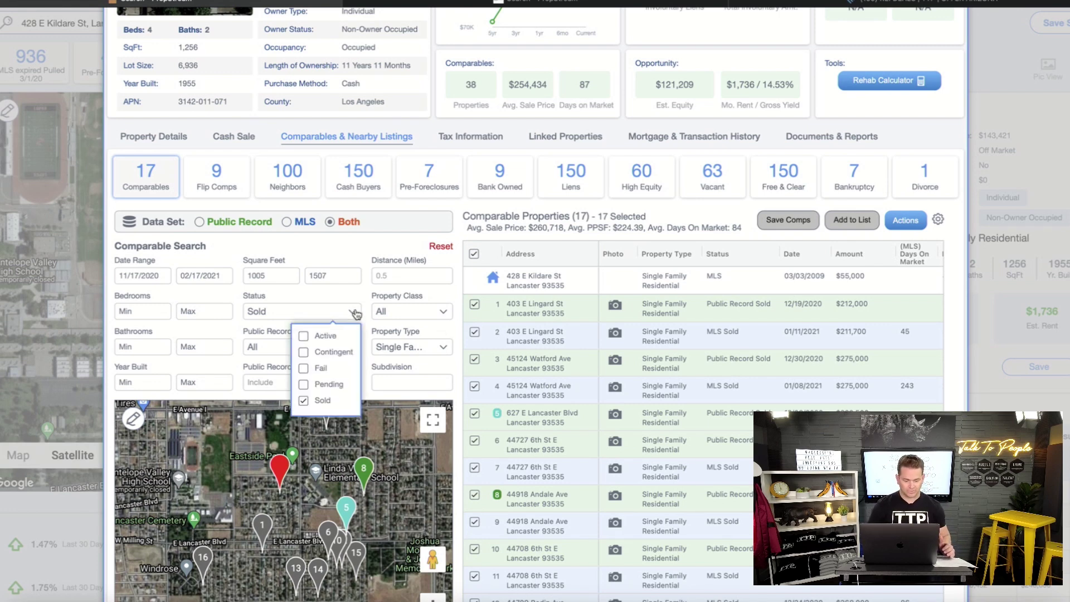
click(303, 336)
click(303, 384)
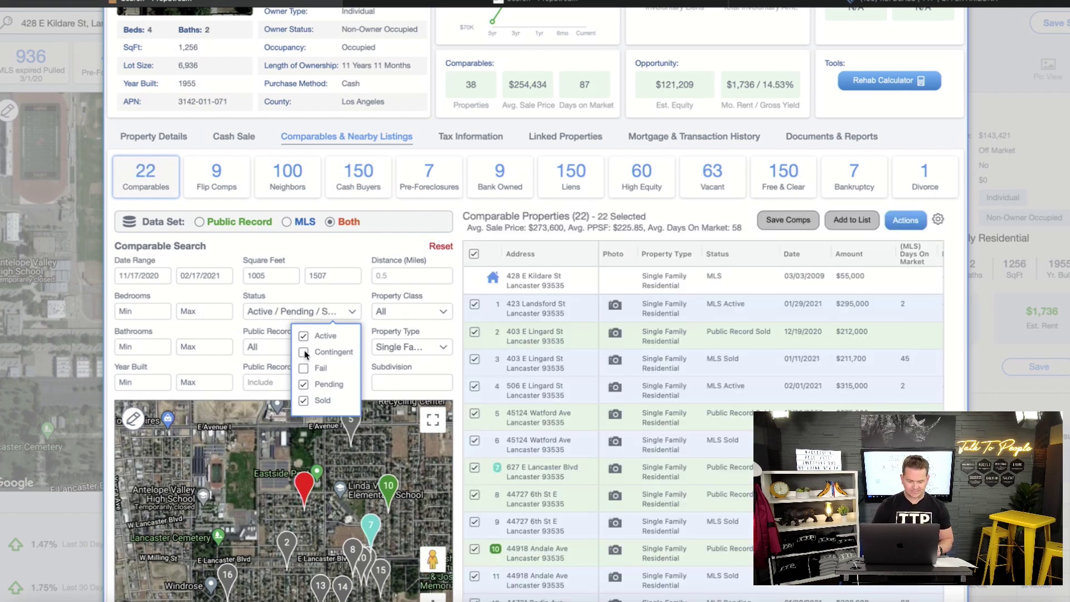
click(304, 352)
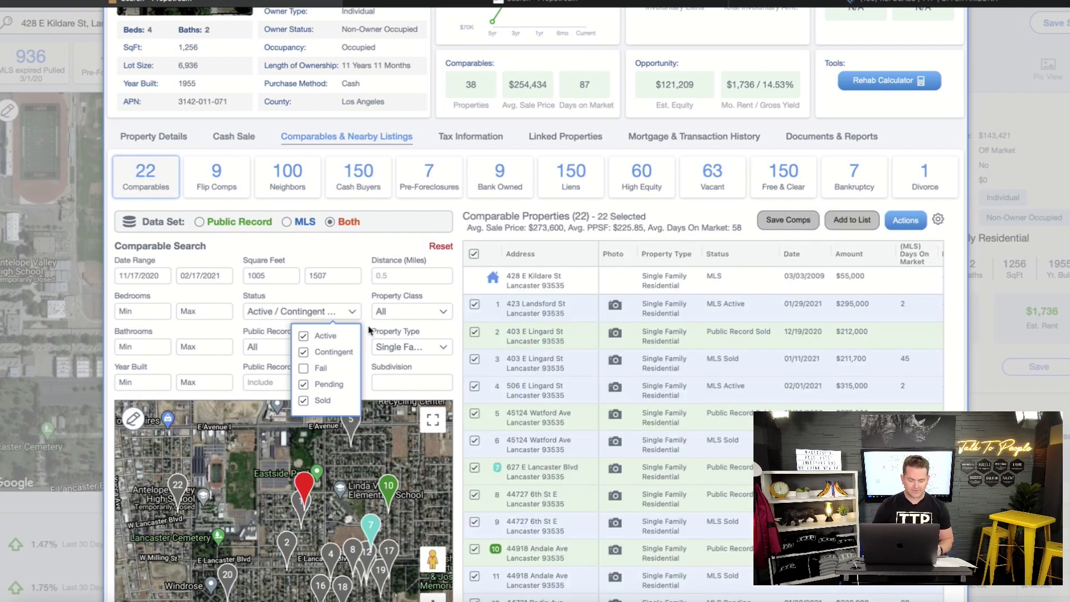
click(368, 330)
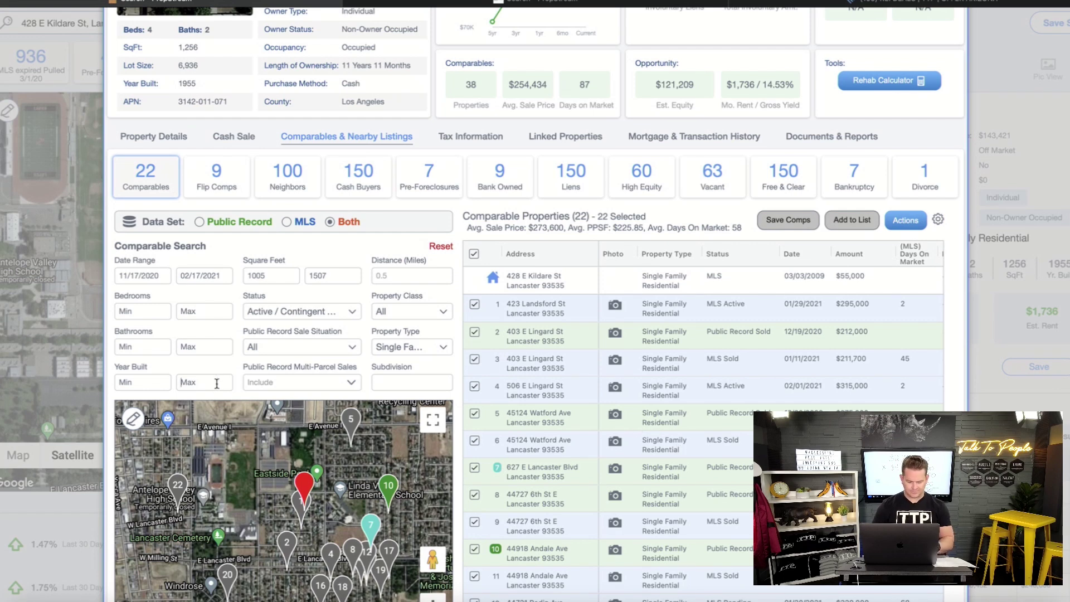
- Cap Year Built at 1965, zoom the map, and open the 423 Landsford St comp's full details
text(1965)
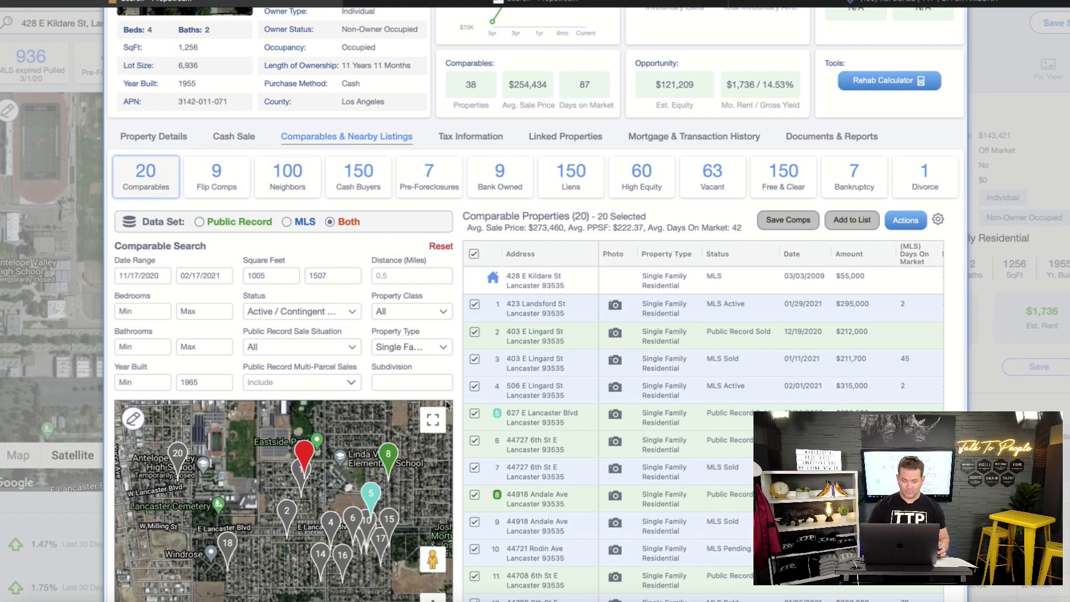
scroll(461, 405, down, 1)
scroll(462, 405, down, 3)
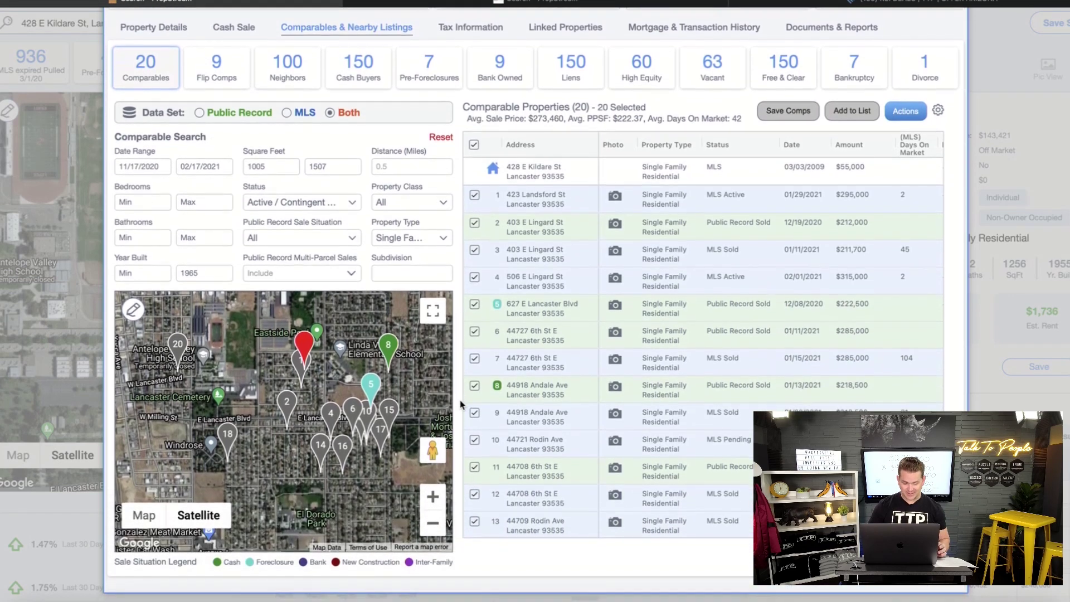
click(434, 505)
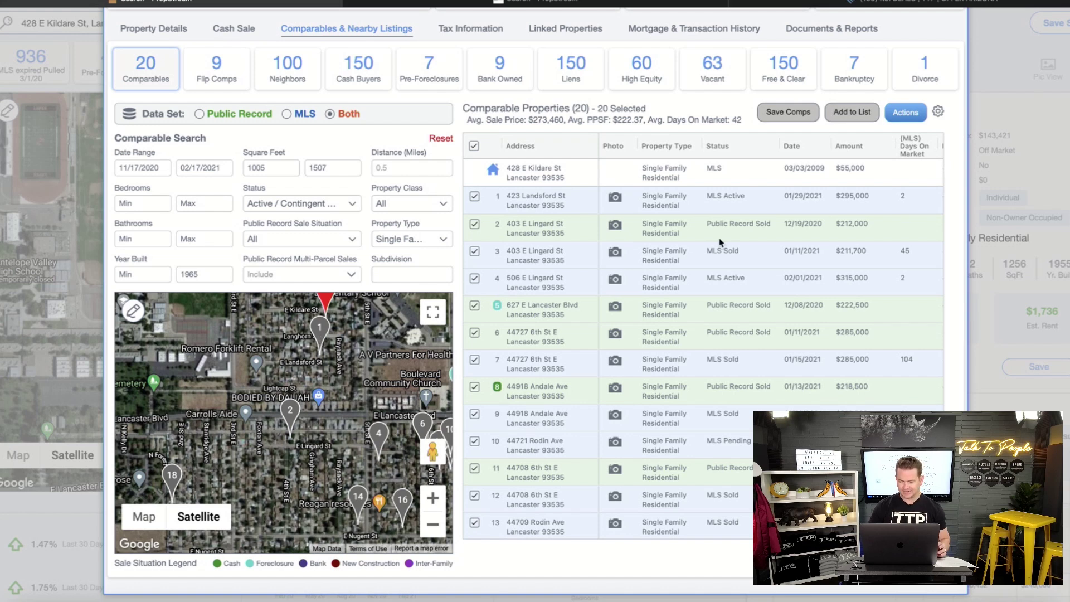
click(560, 200)
click(628, 240)
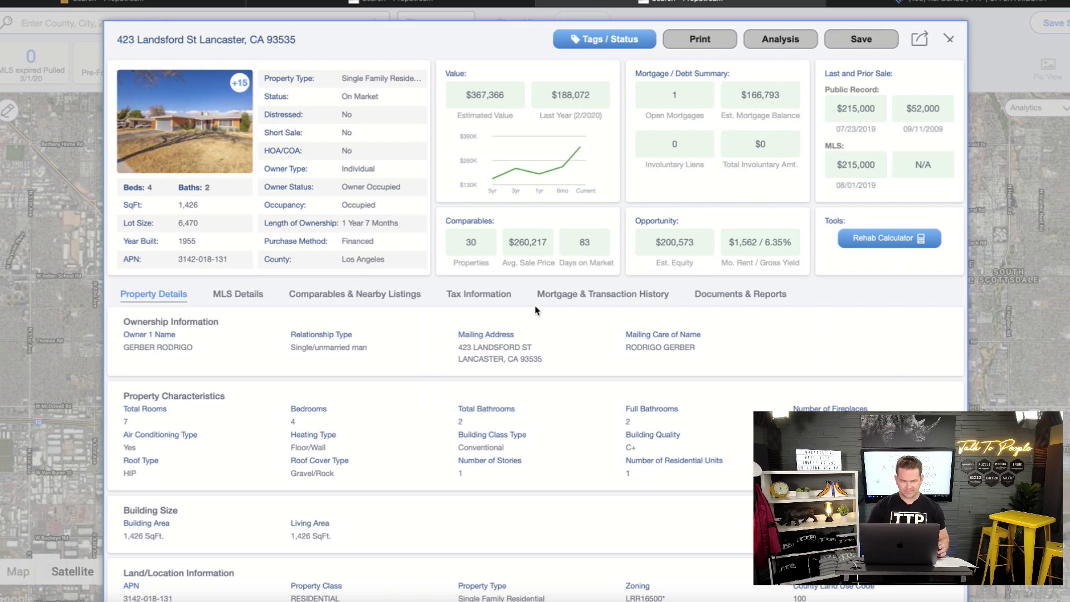
click(189, 132)
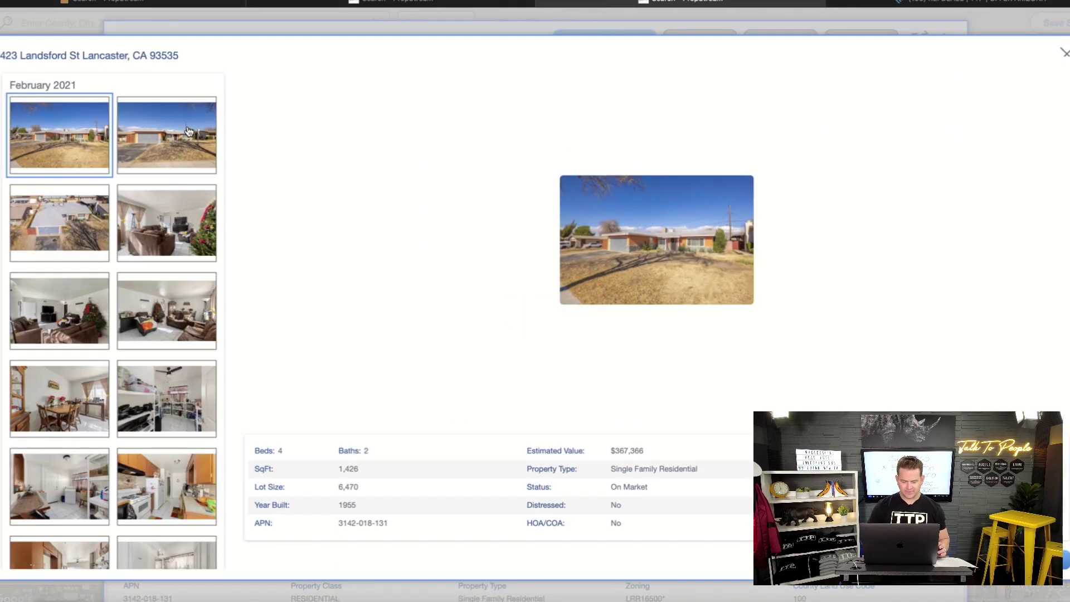
click(179, 146)
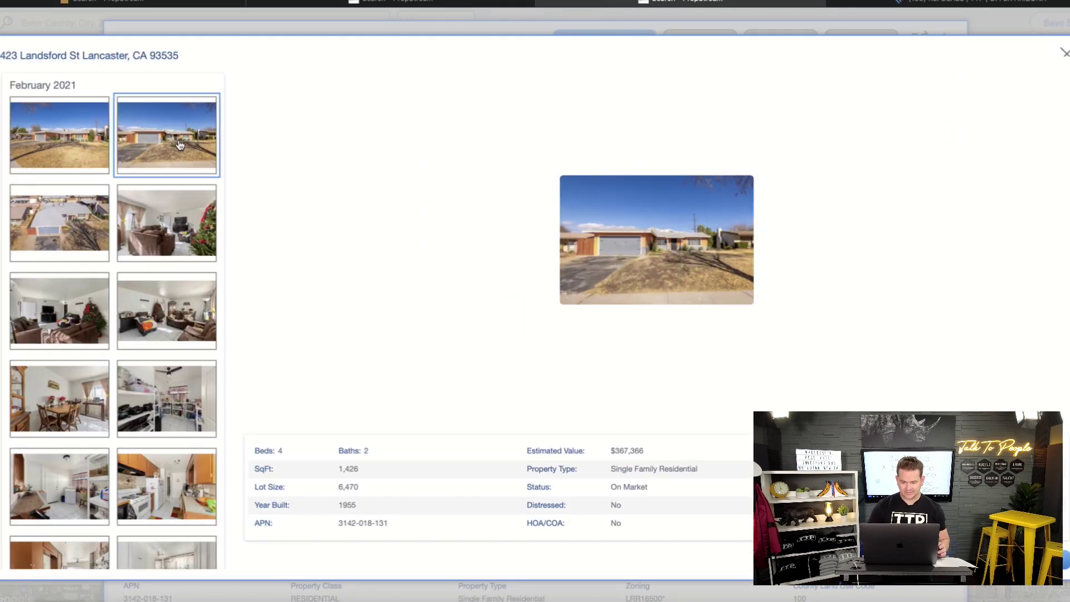
click(65, 221)
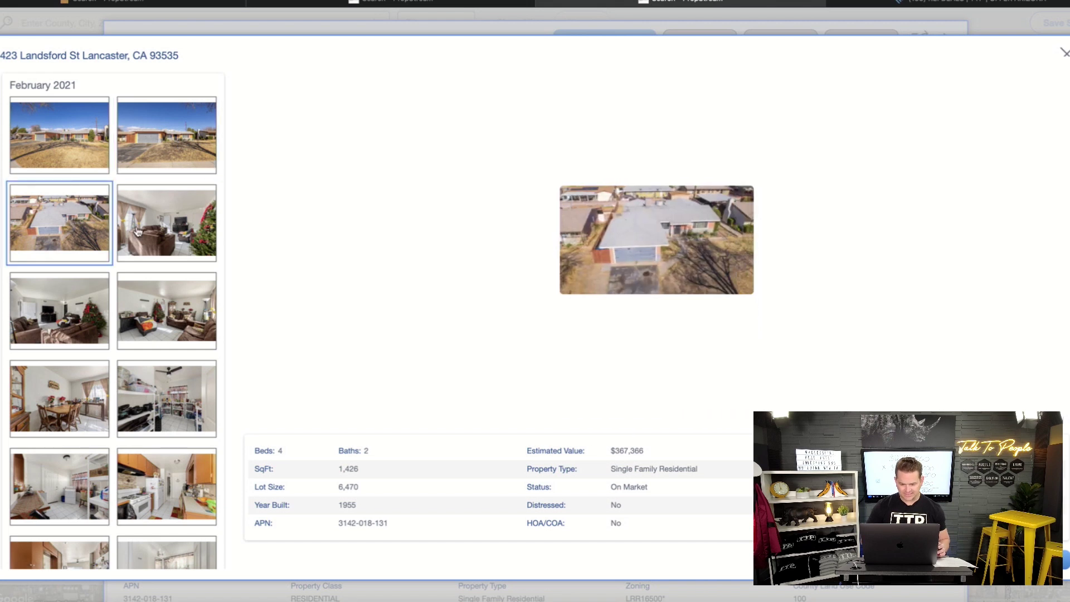
click(156, 231)
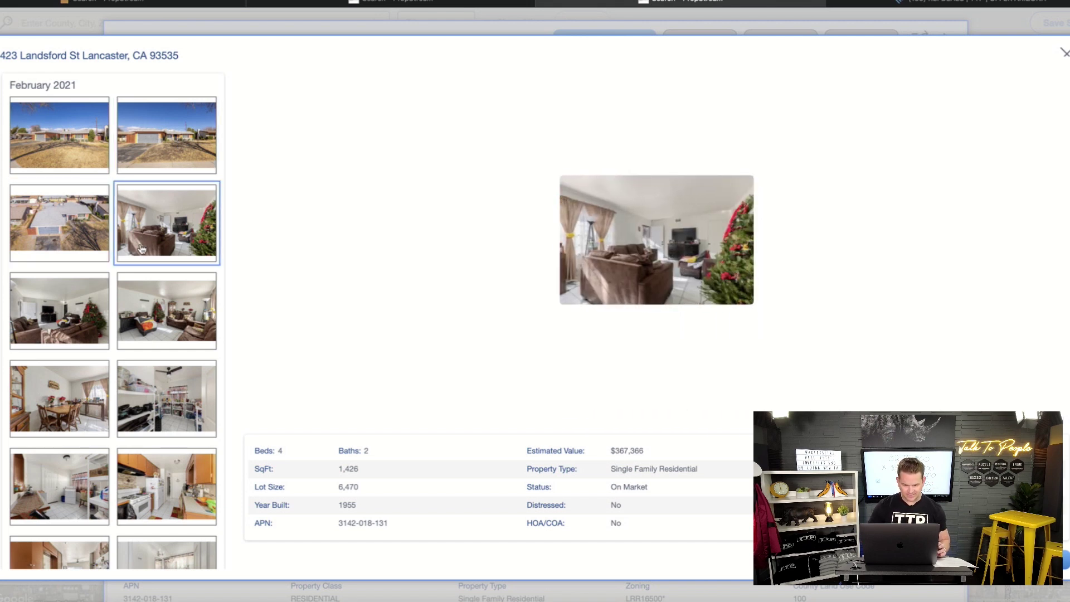
click(71, 306)
click(176, 307)
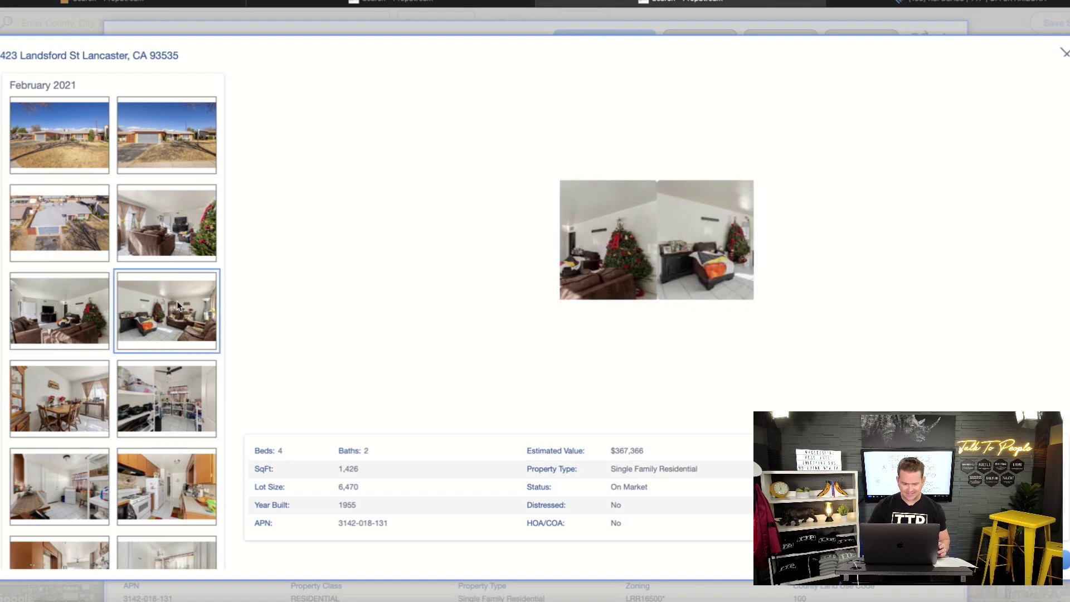
click(44, 391)
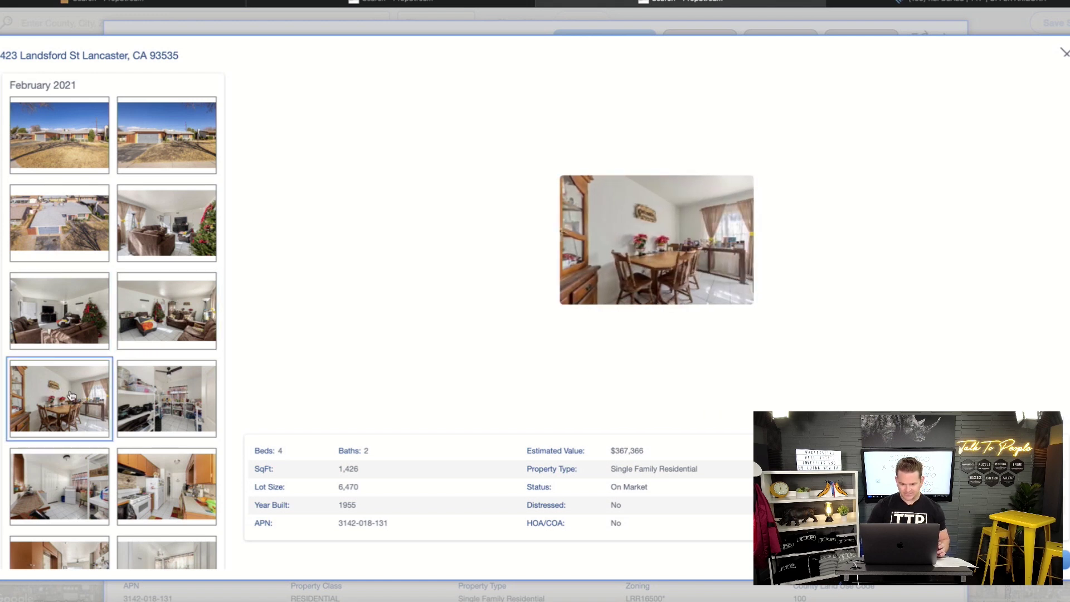
click(169, 406)
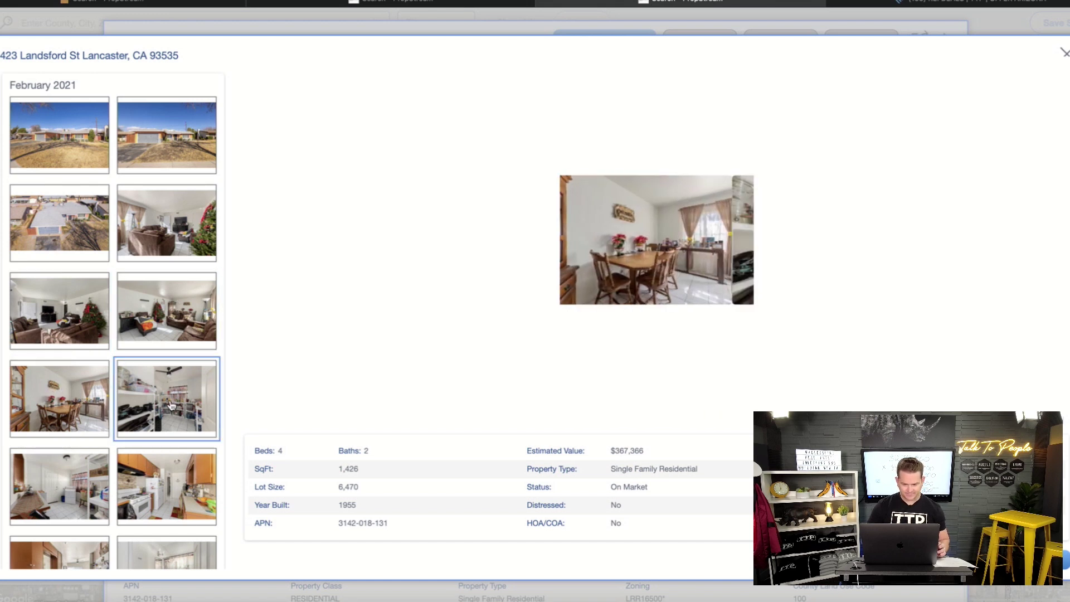
click(174, 464)
click(66, 486)
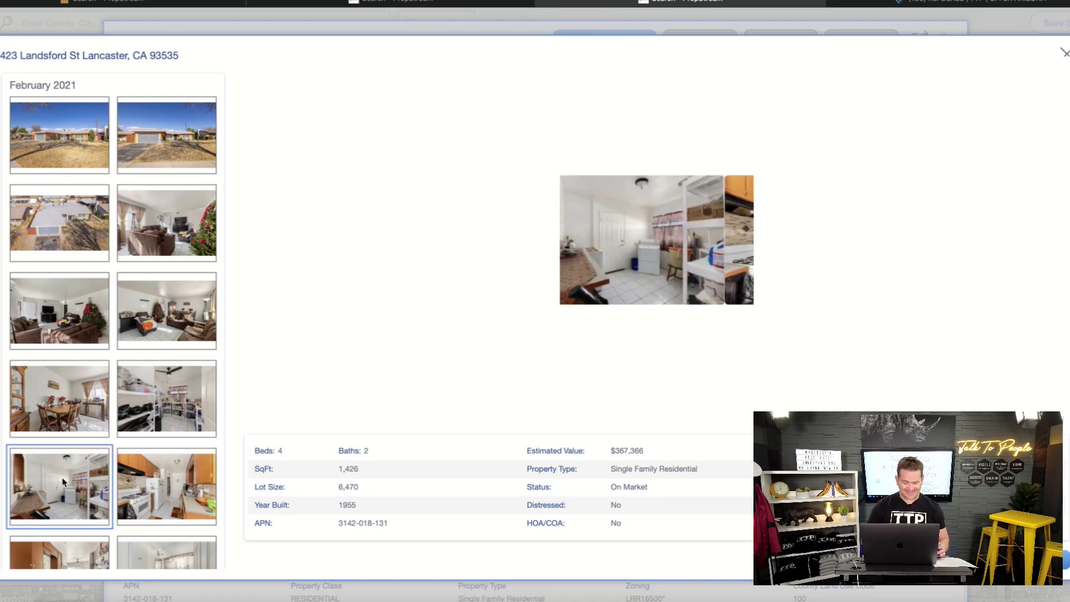
click(1065, 55)
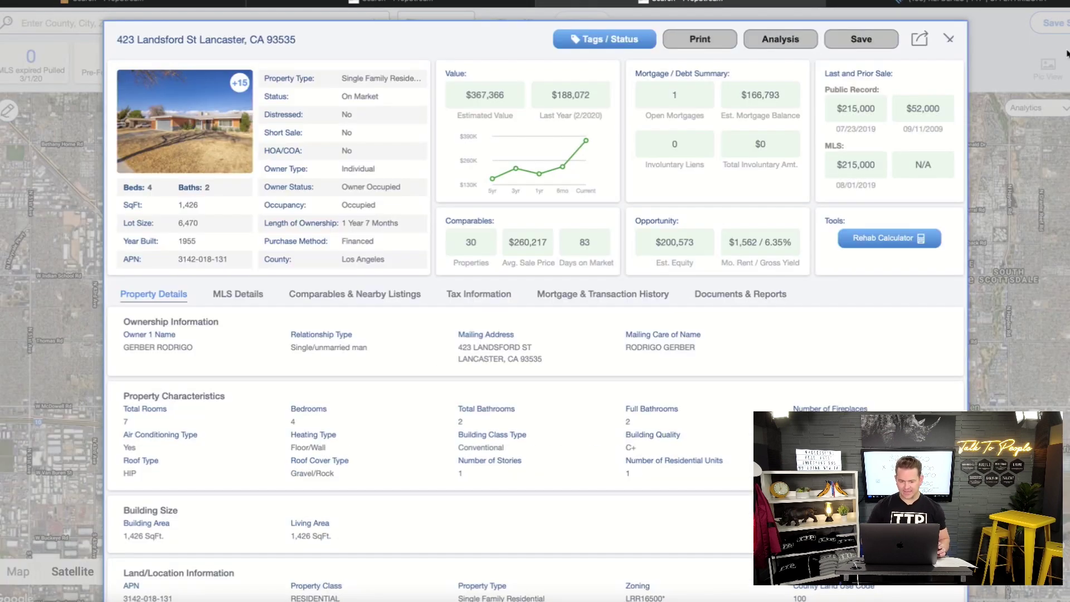
click(247, 296)
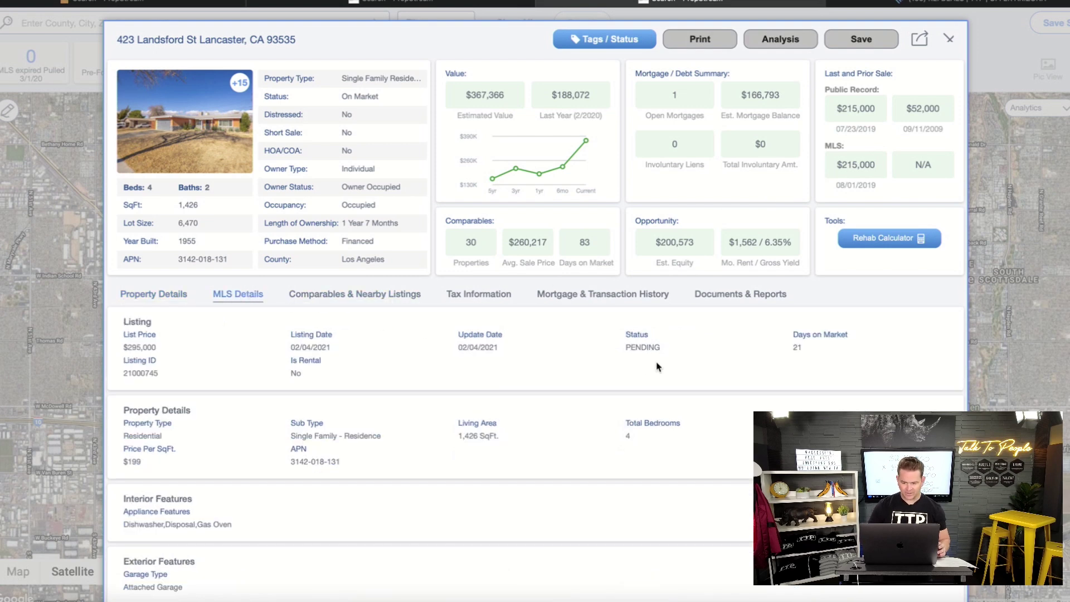
drag(665, 346, 599, 357)
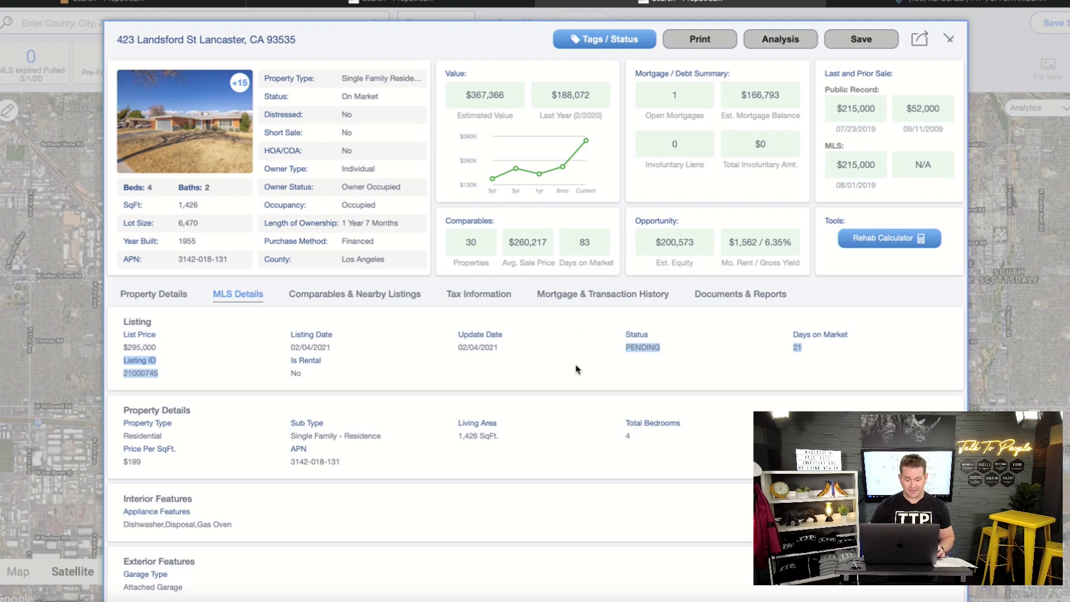
click(168, 299)
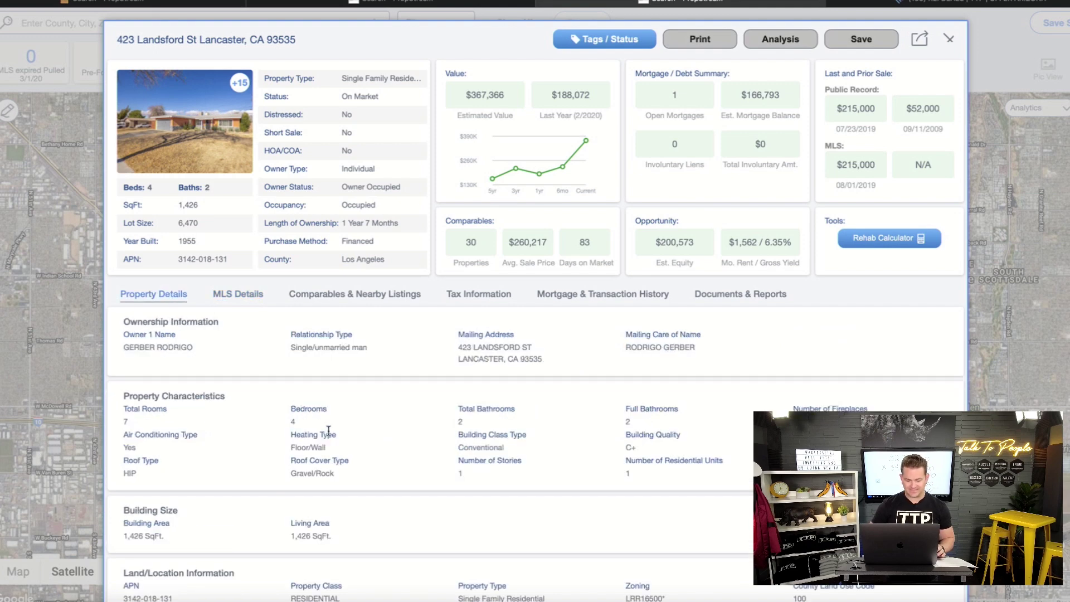
scroll(328, 431, down, 3)
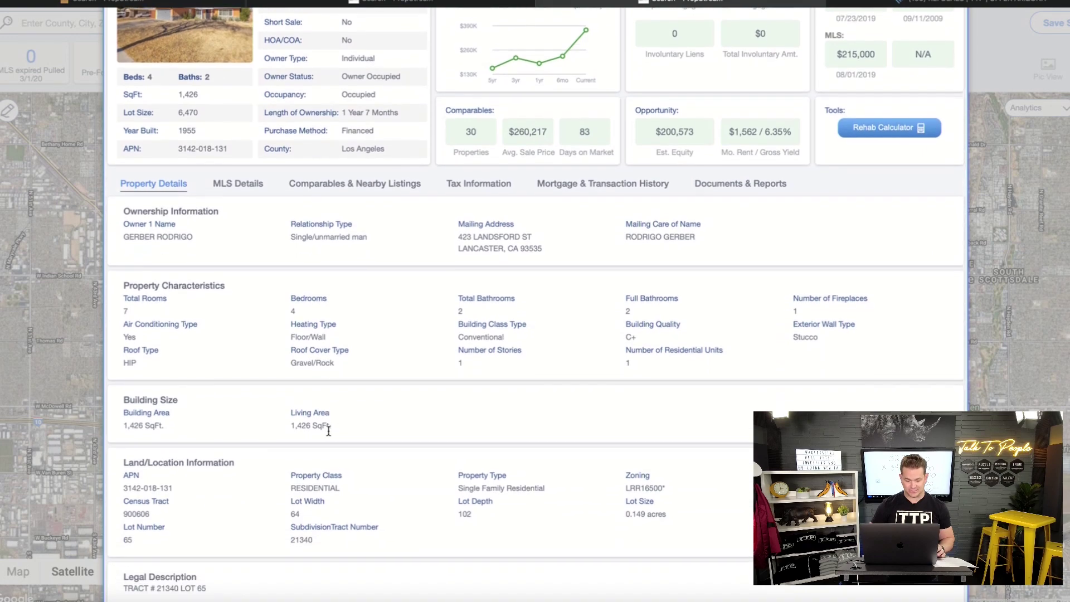
scroll(329, 432, up, 3)
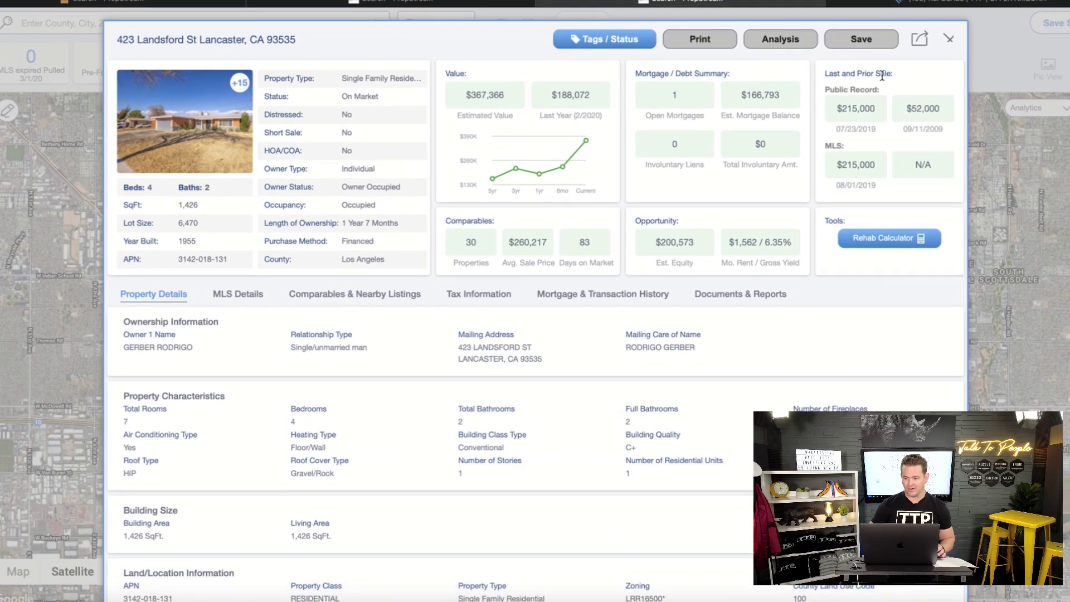
click(951, 40)
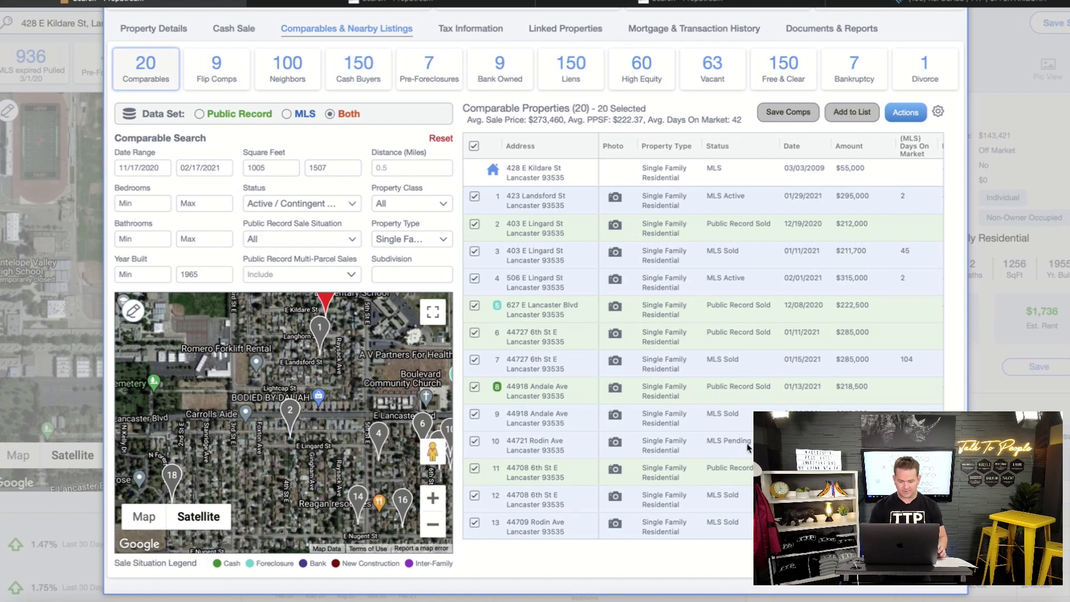
- Zoom in and recentre the comps map on the subject, highlighting the $273,460 average price
click(437, 498)
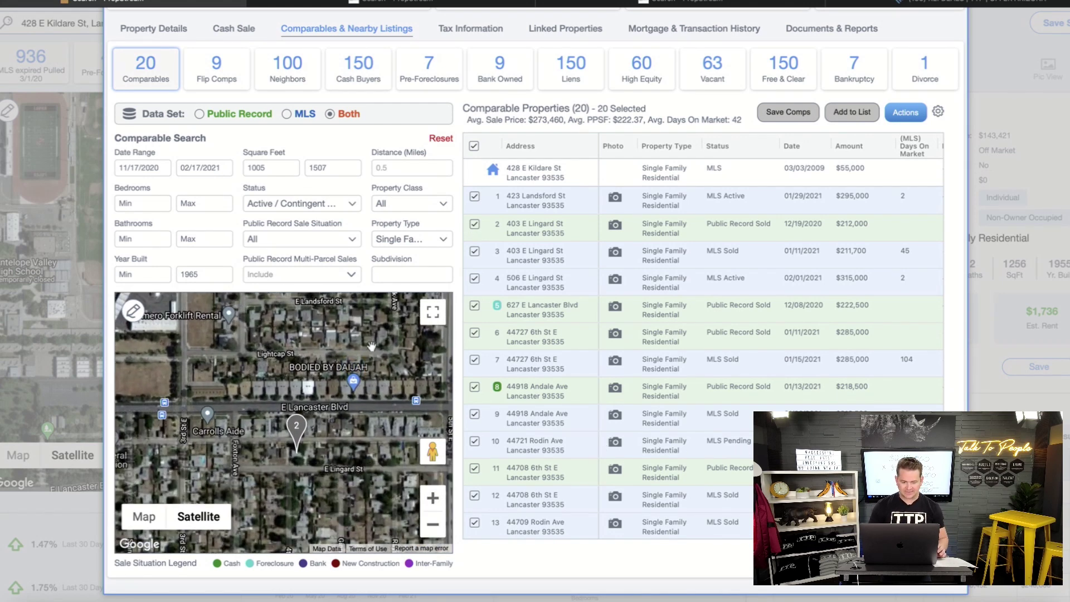
drag(375, 321, 359, 416)
drag(368, 377, 358, 421)
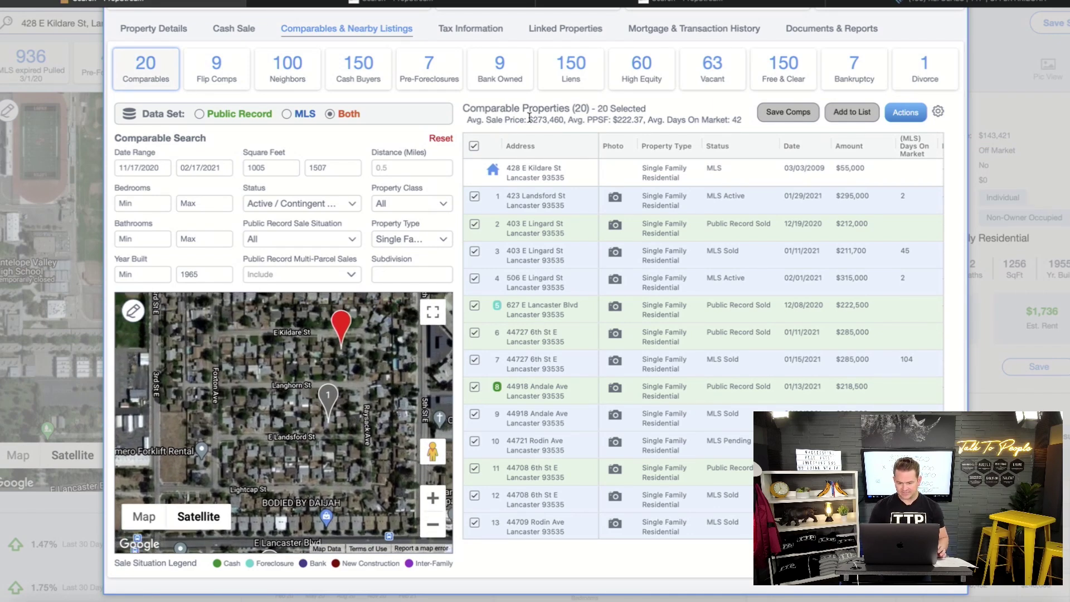
drag(527, 118, 567, 119)
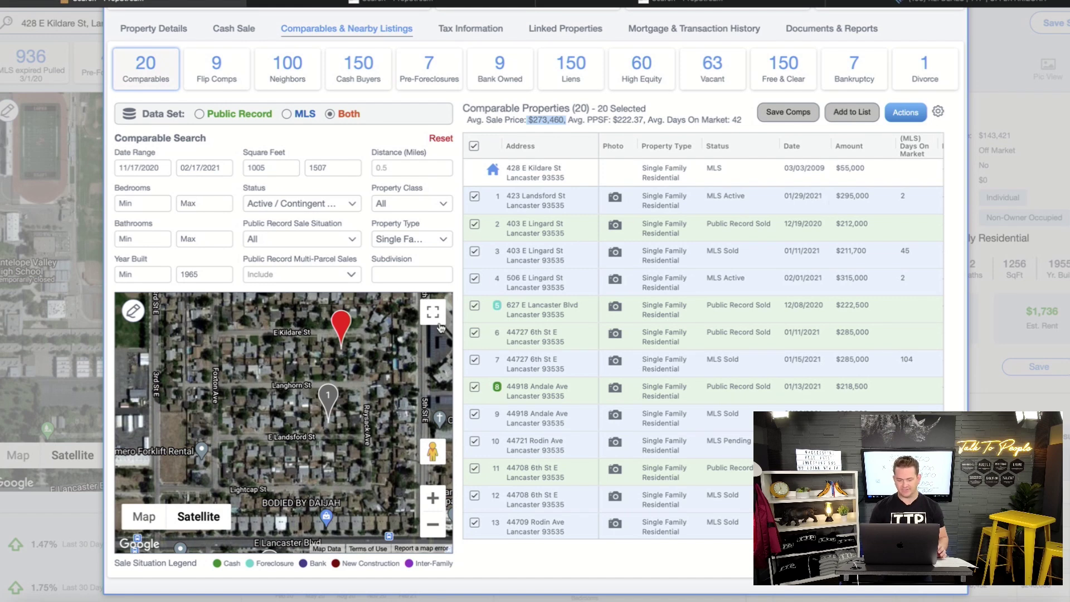
- Zoom closer and scroll the comps table to compare the subject's 1,256 sq ft
click(433, 500)
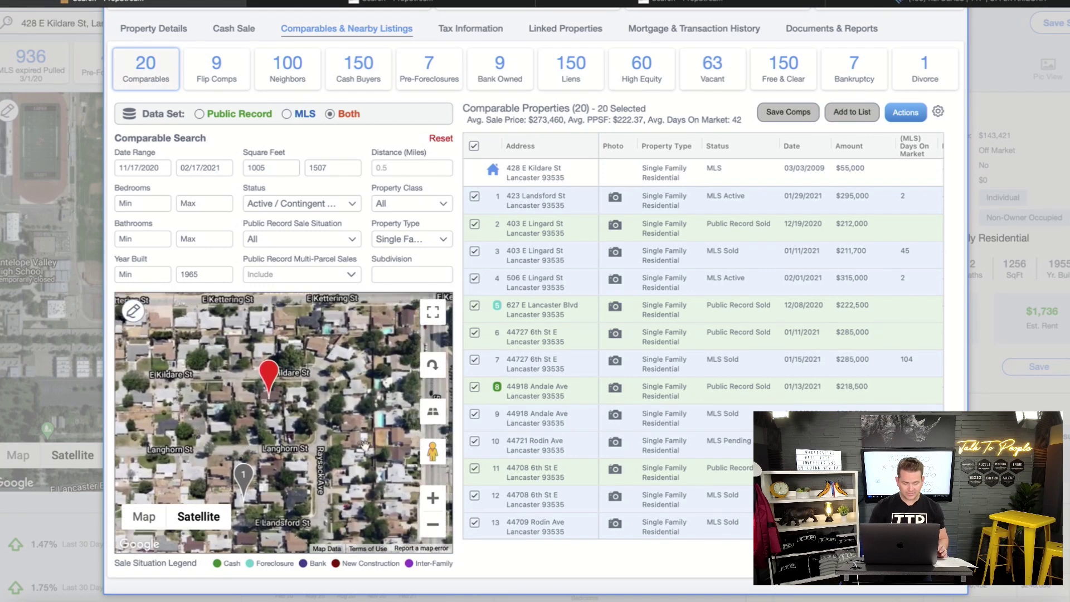
click(432, 498)
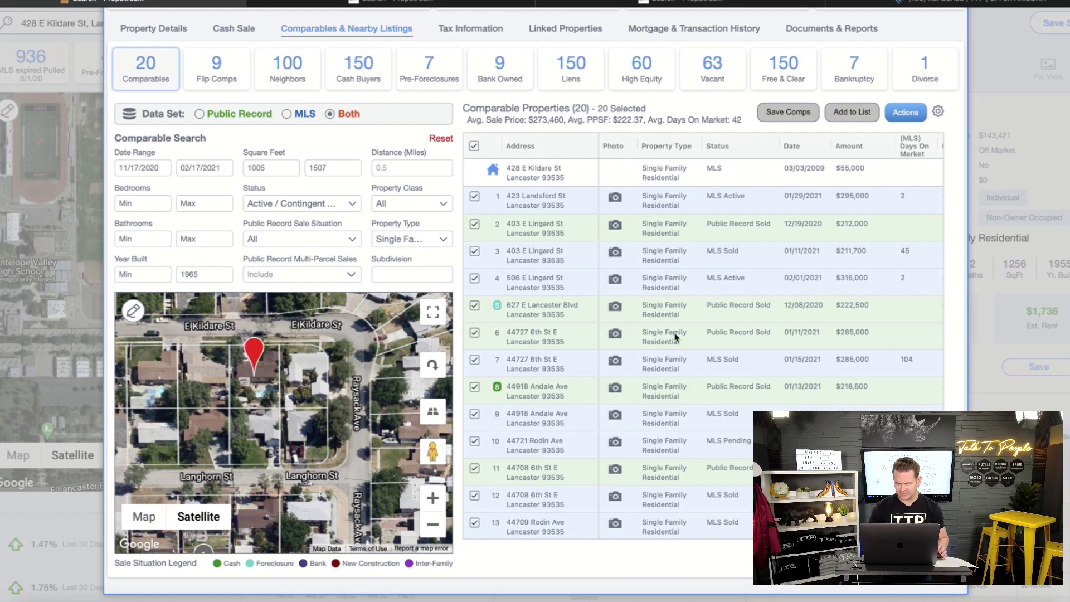
scroll(675, 337, right, 5)
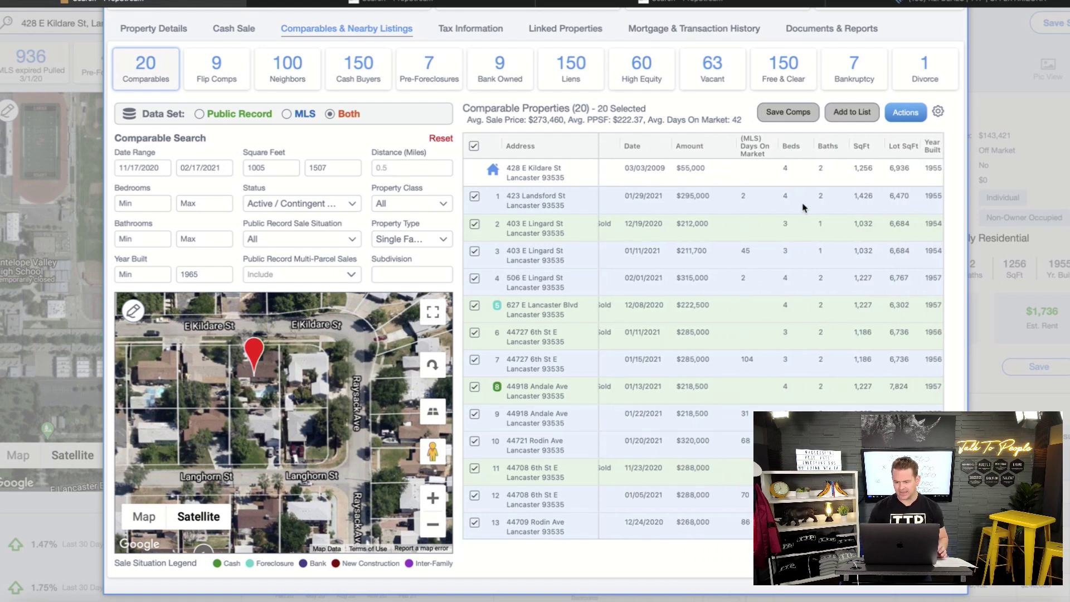
drag(853, 170, 876, 192)
click(875, 183)
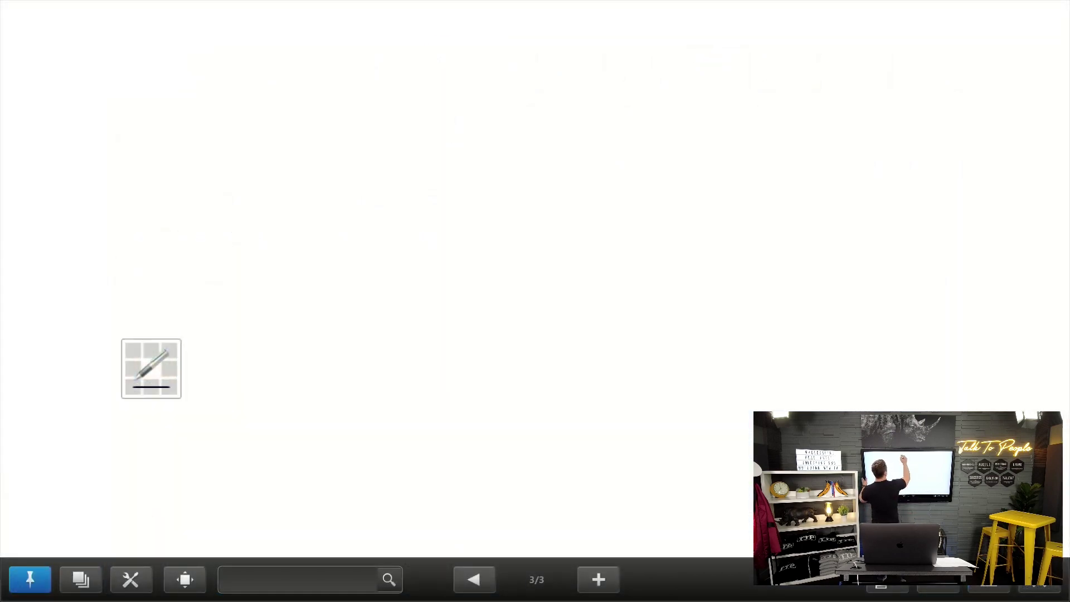
- Handwrite a first attempt at the price, which comes out wrong as $305,00
mouse_move(450, 37)
mouse_down()
mouse_move(390, 99)
mouse_move(384, 80)
mouse_up()
drag(437, 22, 432, 120)
mouse_move(467, 34)
mouse_down()
mouse_move(504, 47)
mouse_move(477, 108)
mouse_up()
drag(535, 52, 580, 41)
drag(621, 82, 606, 113)
drag(664, 54, 672, 44)
mouse_move(734, 54)
mouse_down()
mouse_move(713, 54)
mouse_move(737, 56)
mouse_up()
drag(544, 36, 534, 121)
mouse_move(605, 32)
mouse_down()
mouse_move(562, 37)
mouse_move(566, 104)
mouse_up()
- Switch to the Eraser and wipe out the mistaken $305,00 figure
click(154, 372)
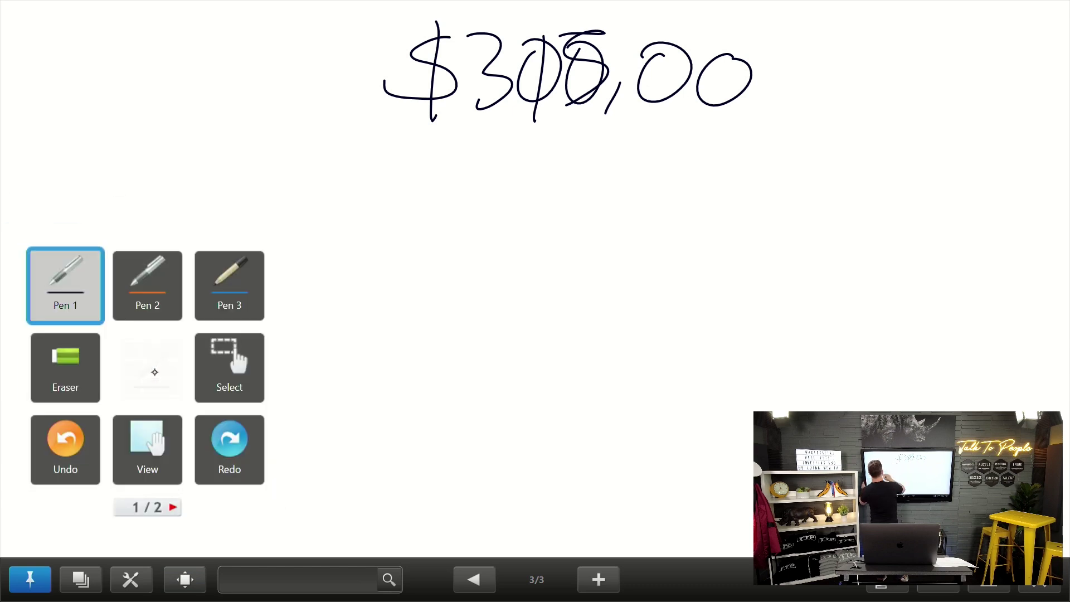
click(147, 449)
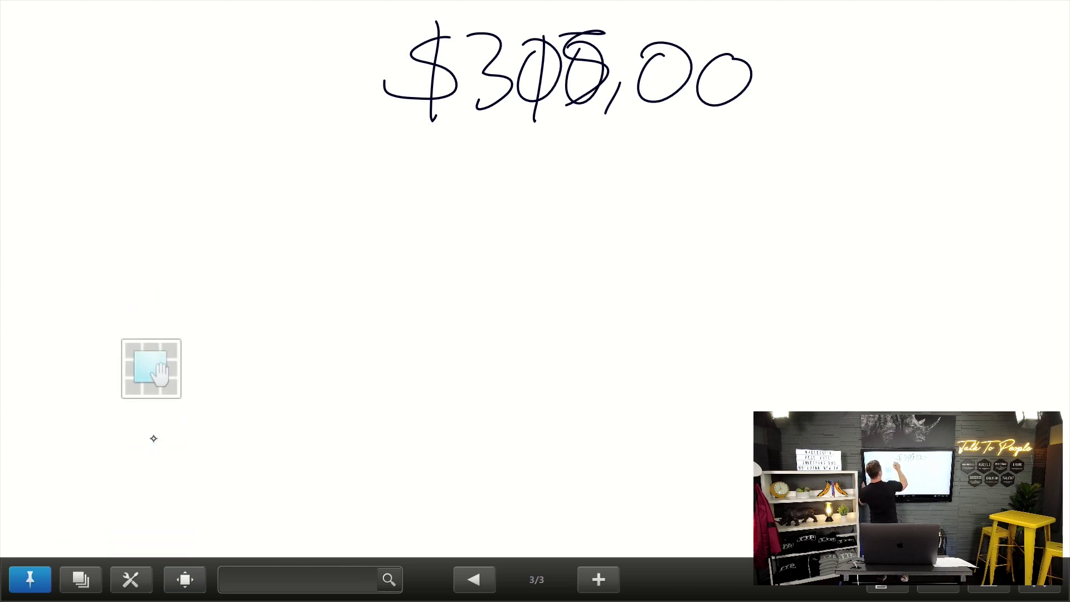
click(151, 369)
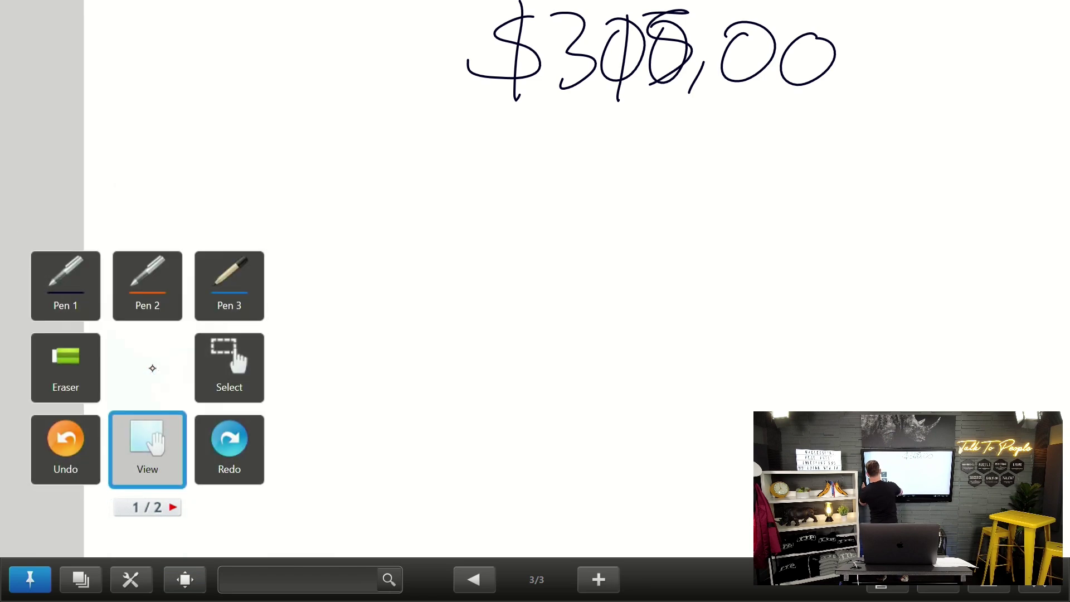
click(65, 368)
mouse_move(472, 53)
mouse_down()
mouse_move(678, 54)
mouse_move(724, 77)
mouse_move(554, 45)
mouse_move(640, 12)
mouse_move(497, 50)
mouse_up()
drag(437, 22, 440, 22)
- With Pen 1, write $315,000 at the top of the page
click(160, 368)
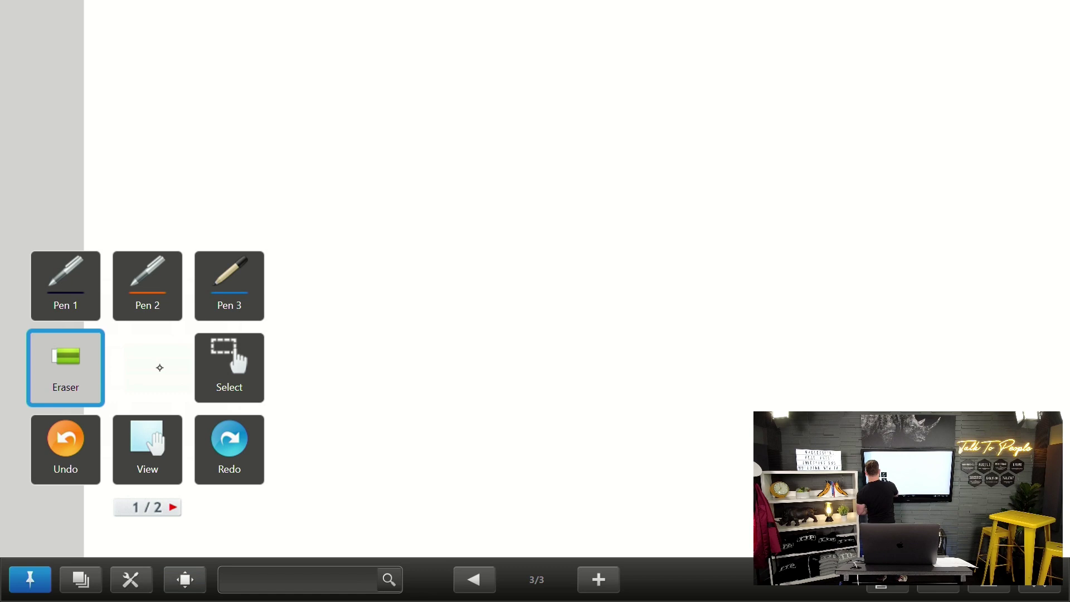
click(85, 296)
mouse_move(419, 42)
mouse_down()
mouse_move(385, 77)
mouse_move(401, 95)
mouse_move(446, 56)
mouse_move(434, 81)
mouse_up()
drag(459, 47, 458, 86)
mouse_move(505, 41)
mouse_down()
mouse_move(478, 61)
mouse_move(489, 87)
mouse_up()
drag(524, 78, 513, 99)
drag(557, 54, 625, 49)
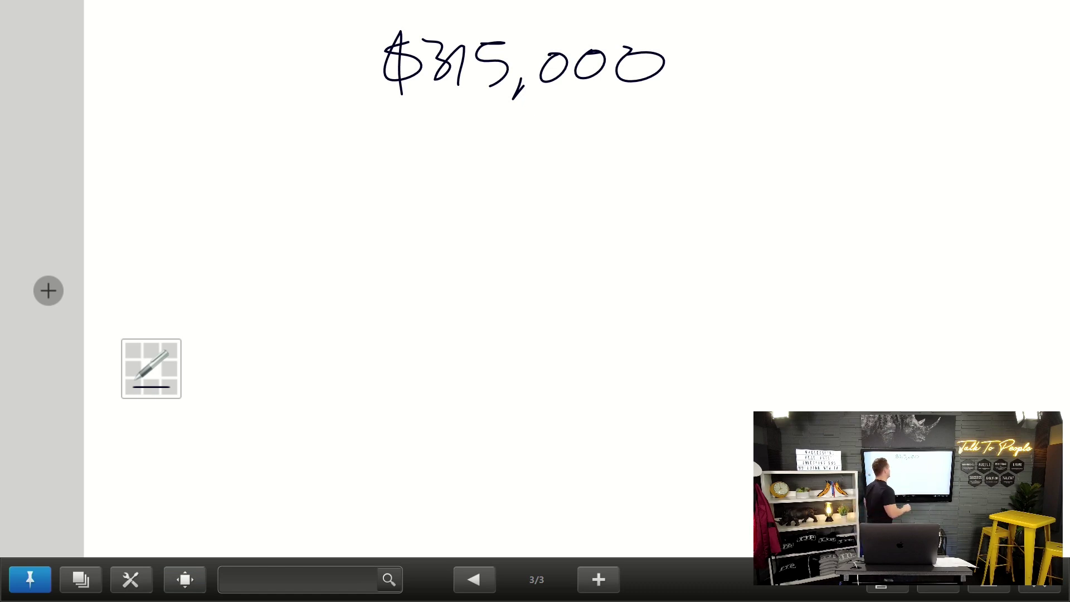
- Write × .84 = $264,600 under $315,000
mouse_move(333, 120)
mouse_down()
mouse_move(360, 151)
mouse_move(332, 162)
mouse_up()
click(394, 150)
mouse_move(429, 119)
mouse_down()
mouse_move(426, 137)
mouse_move(429, 120)
mouse_up()
drag(445, 125, 468, 140)
drag(465, 116, 461, 165)
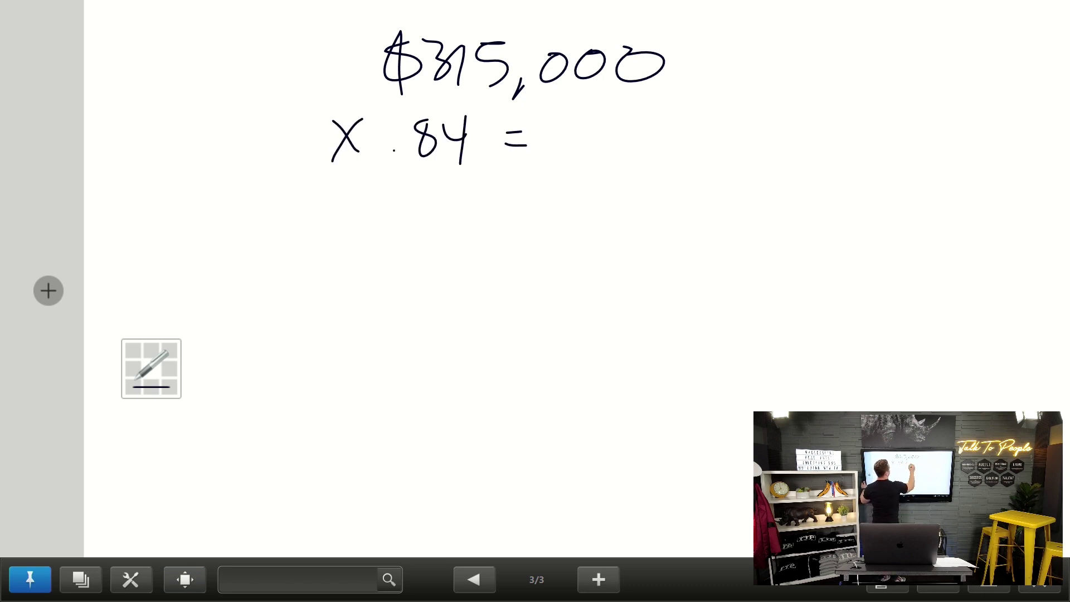
mouse_move(591, 122)
mouse_down()
mouse_move(569, 149)
mouse_move(582, 166)
mouse_move(641, 166)
mouse_up()
drag(663, 129, 656, 159)
mouse_move(685, 126)
mouse_down()
mouse_move(706, 146)
mouse_move(704, 162)
mouse_up()
drag(725, 157, 715, 181)
mouse_move(756, 134)
mouse_down()
mouse_move(744, 158)
mouse_move(785, 137)
mouse_move(814, 138)
mouse_up()
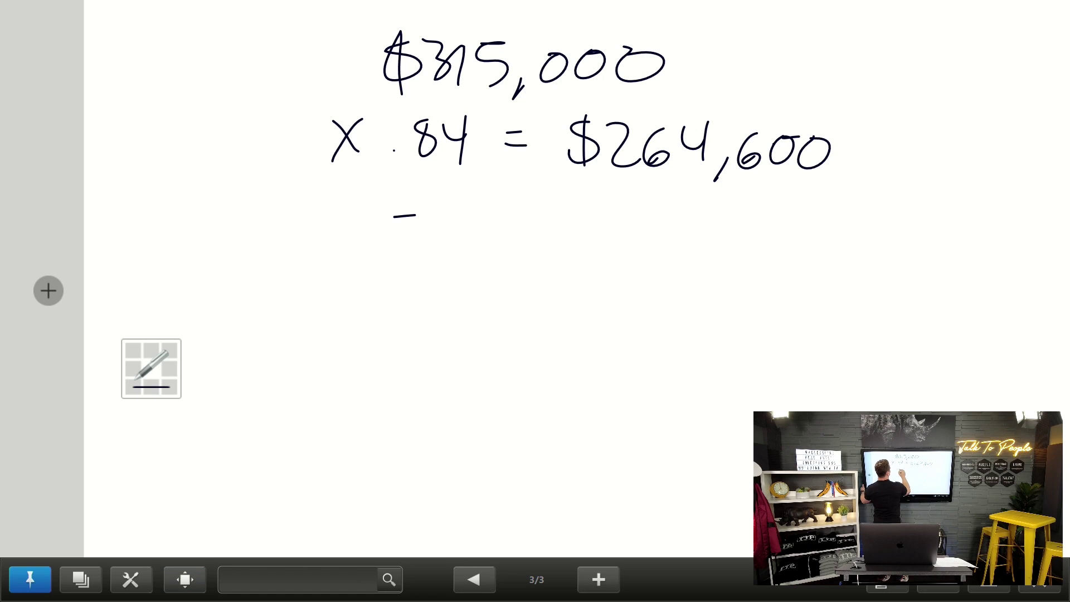
- Write the − $40,000 deduction below $264,600
drag(604, 195, 584, 224)
drag(595, 189, 597, 239)
mouse_move(632, 190)
mouse_down()
mouse_move(650, 208)
mouse_move(647, 236)
mouse_up()
mouse_move(673, 195)
mouse_down()
mouse_move(664, 228)
mouse_move(684, 196)
mouse_up()
drag(702, 221, 692, 251)
drag(727, 205, 819, 200)
- Write the $224,000 result below the deduction
drag(503, 349, 477, 375)
drag(491, 327, 497, 399)
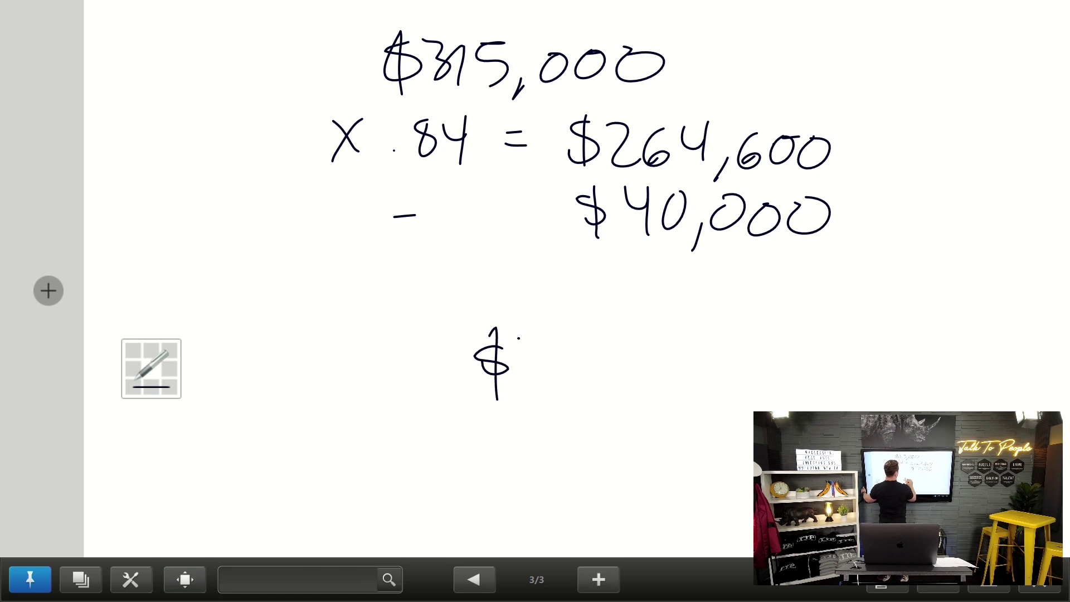
drag(521, 338, 567, 383)
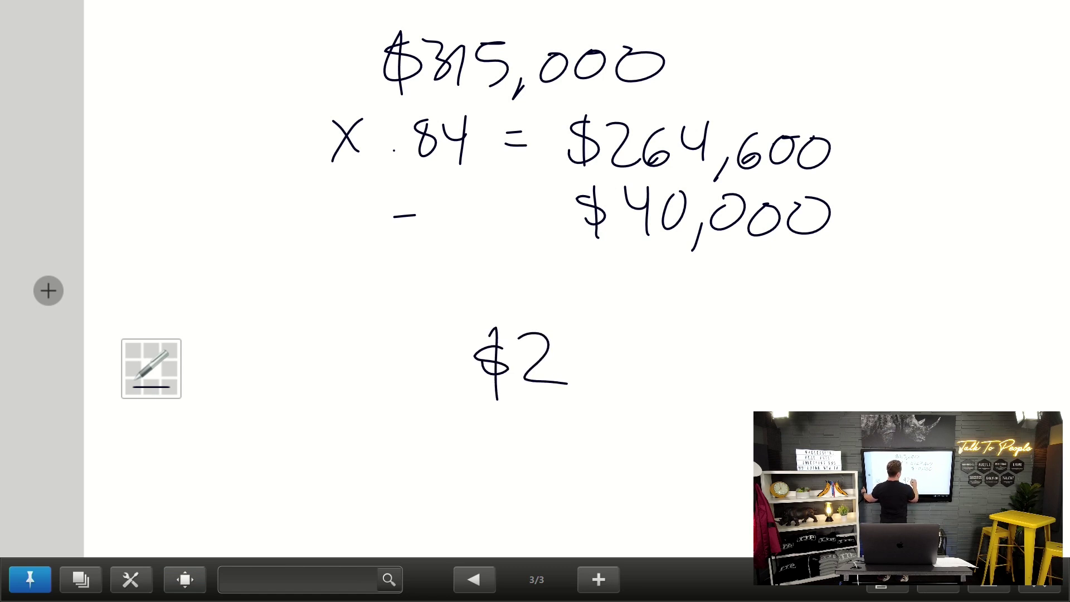
drag(575, 347, 619, 383)
drag(641, 339, 653, 396)
mouse_move(703, 340)
mouse_down()
mouse_move(705, 379)
mouse_move(707, 335)
mouse_up()
mouse_move(736, 342)
mouse_down()
mouse_move(724, 360)
mouse_move(736, 341)
mouse_up()
mouse_move(778, 337)
mouse_down()
mouse_move(761, 357)
mouse_move(780, 331)
mouse_up()
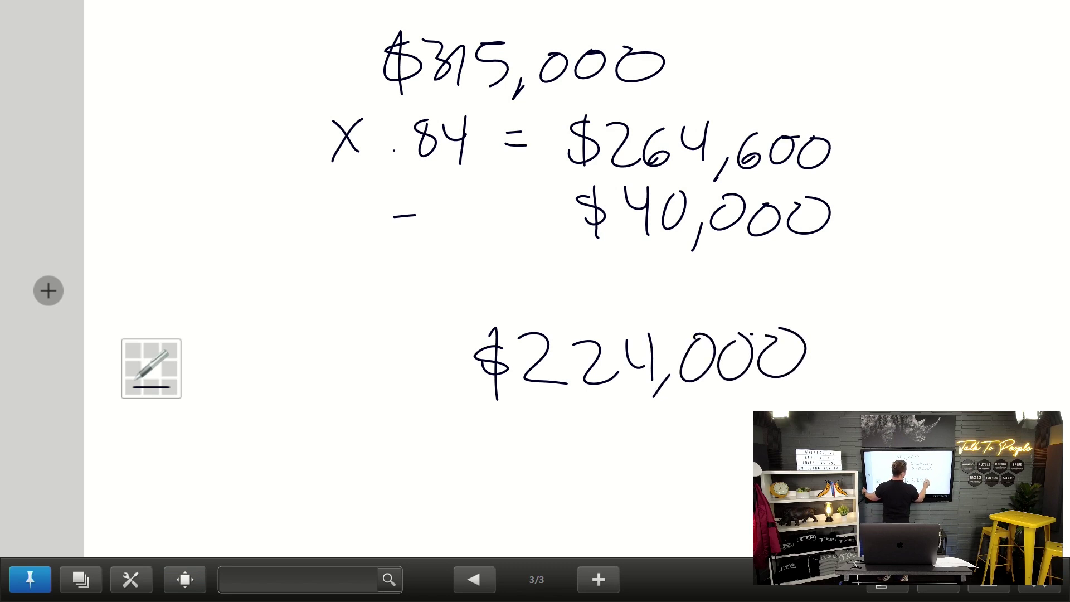
- Write the rounded $200,000 offer beneath $224,000
drag(519, 429, 499, 468)
mouse_move(508, 417)
mouse_down()
mouse_move(504, 477)
mouse_move(562, 465)
mouse_move(581, 438)
mouse_move(623, 446)
mouse_up()
drag(637, 453, 631, 474)
drag(680, 432, 742, 442)
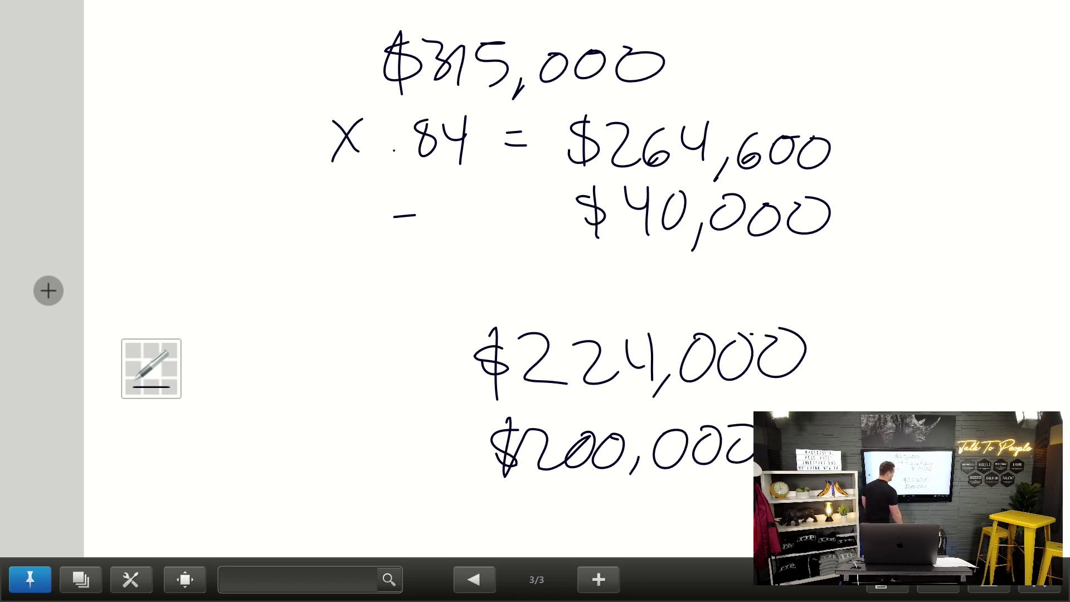